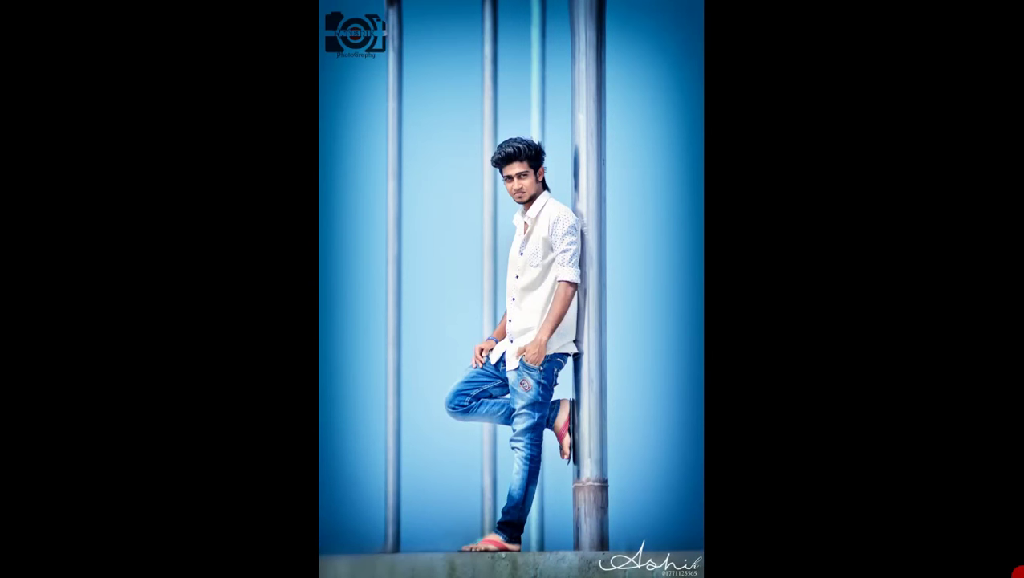
# Step: Close the finished-portrait preview and desktop menu, then browse for a photo to open
pyautogui.rightClick(648, 562)
pyautogui.click(628, 550)
pyautogui.rightClick(799, 80)
pyautogui.click(802, 82)
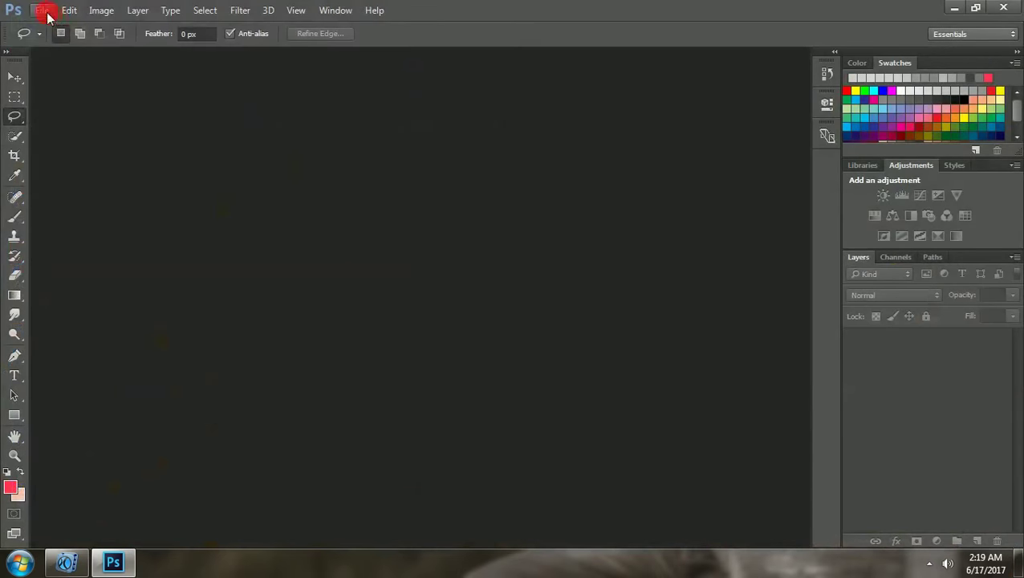
pyautogui.click(46, 11)
pyautogui.click(88, 46)
# Step: Open 4.JPG and crop it to a 2:3 portrait around the man, rotated about 5° to straighten the poles
pyautogui.doubleClick(172, 108)
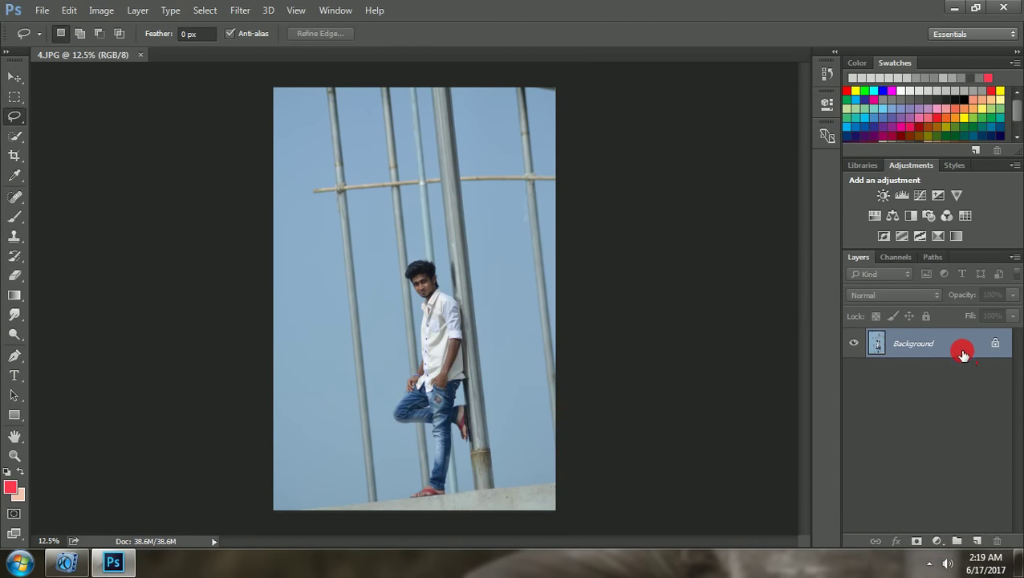
pyautogui.click(15, 165)
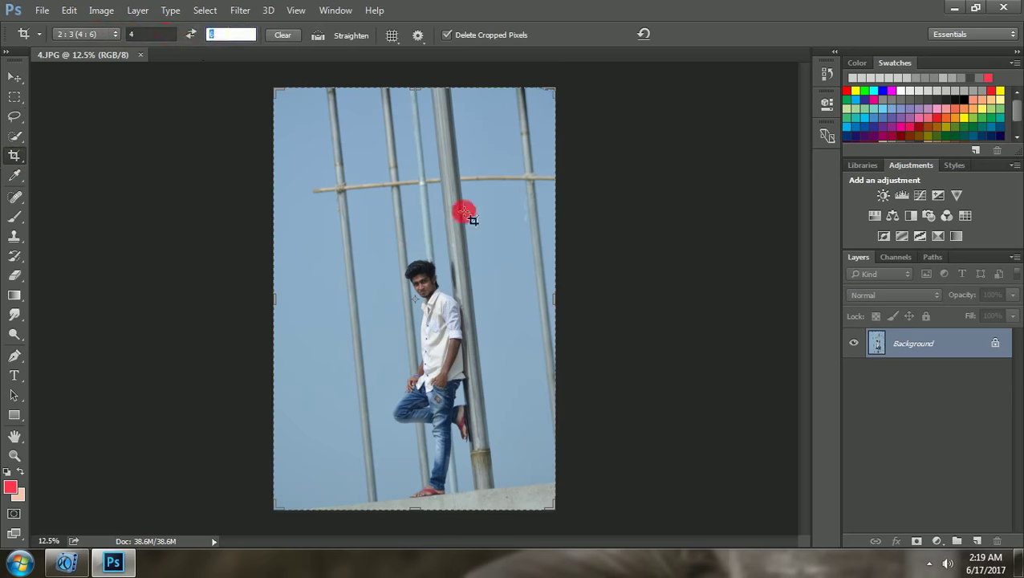
pyautogui.moveTo(553, 91); pyautogui.dragTo(526, 130)
pyautogui.moveTo(471, 286); pyautogui.dragTo(447, 292)
pyautogui.moveTo(526, 131); pyautogui.dragTo(516, 147)
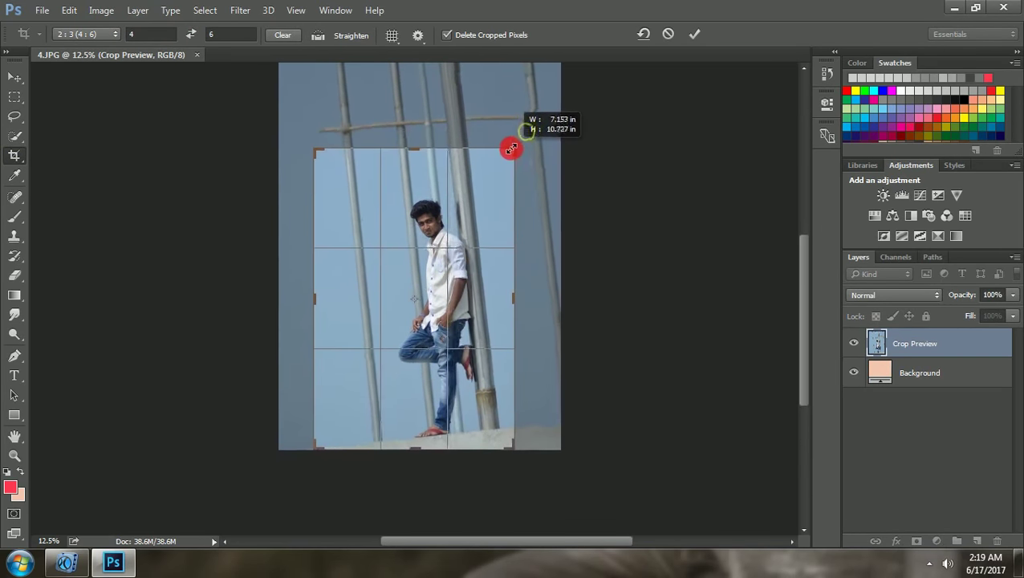
pyautogui.moveTo(471, 300); pyautogui.dragTo(446, 285)
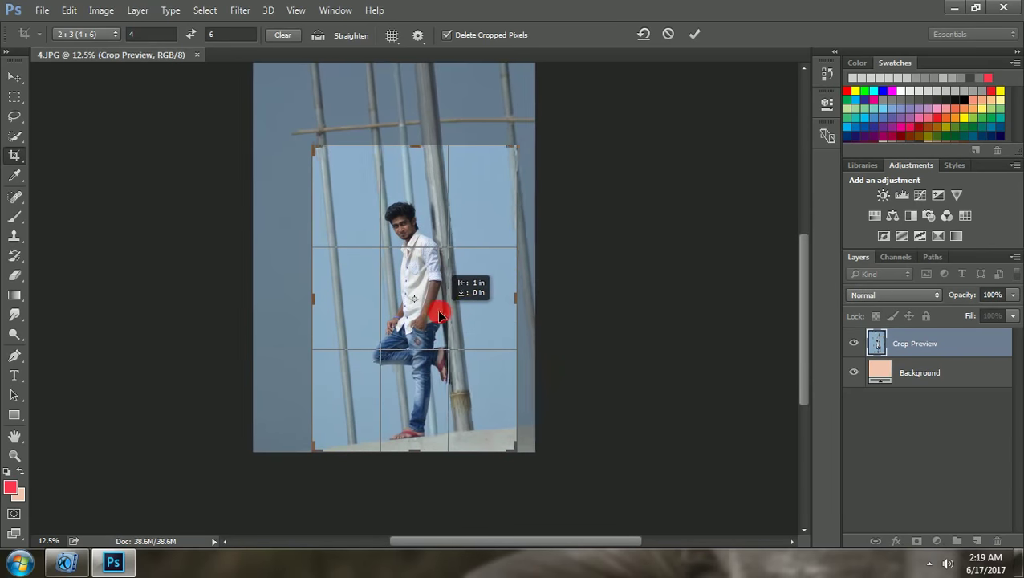
pyautogui.moveTo(555, 290); pyautogui.dragTo(564, 304)
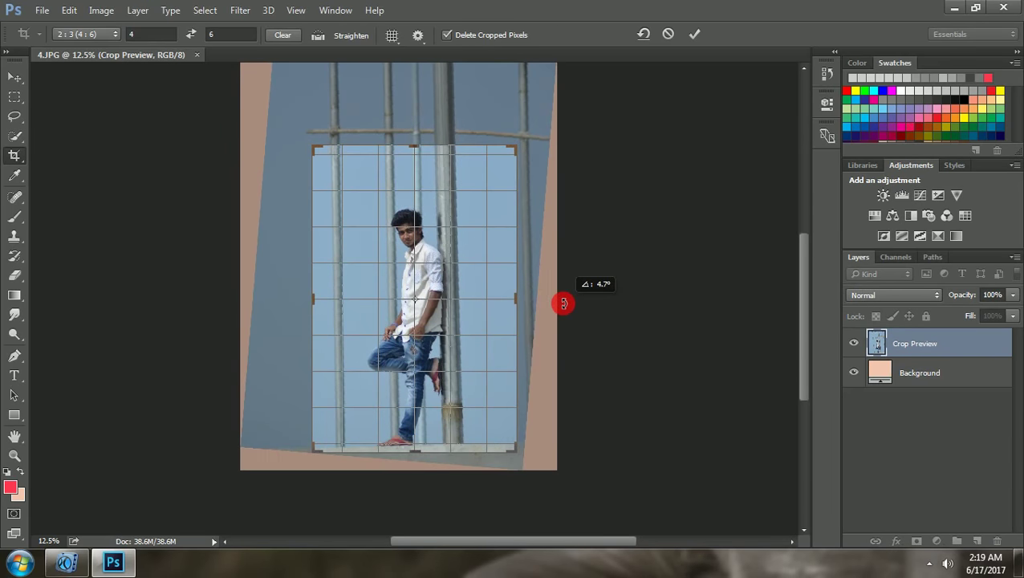
pyautogui.click(694, 34)
pyautogui.press('z')
pyautogui.click(462, 277)
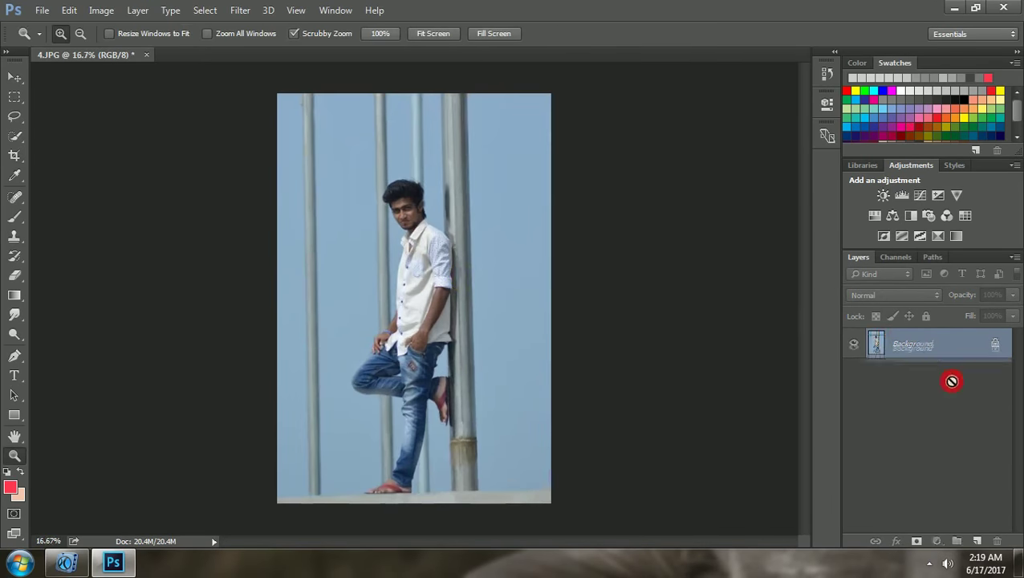
# Step: Duplicate the Background layer and scale the copy up slightly, rotating it about 1°
pyautogui.moveTo(952, 381); pyautogui.dragTo(977, 541)
pyautogui.hotkey('ctrl', 't')
pyautogui.moveTo(551, 93); pyautogui.dragTo(572, 62)
pyautogui.moveTo(666, 293); pyautogui.dragTo(675, 280)
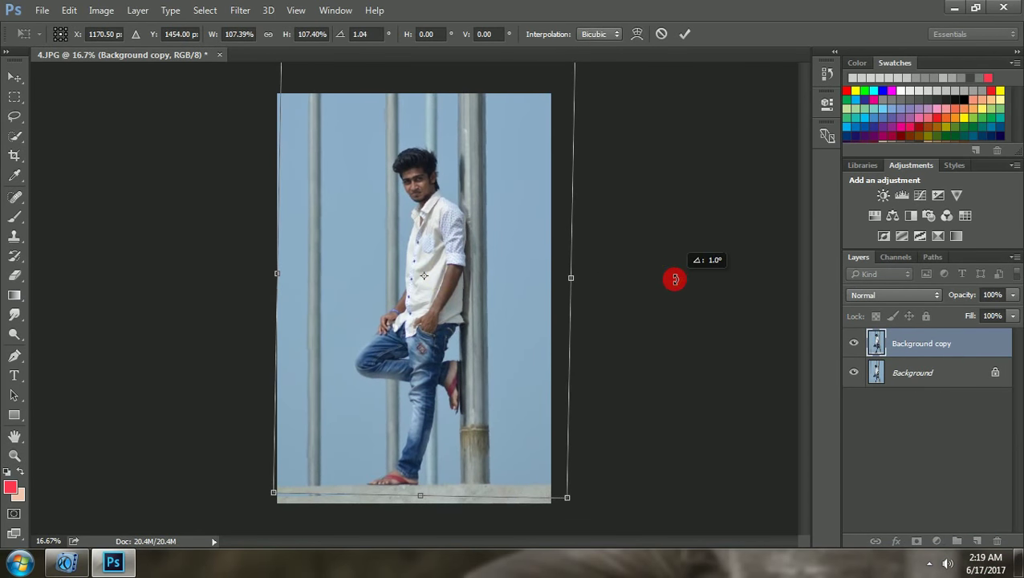
pyautogui.press('Return')
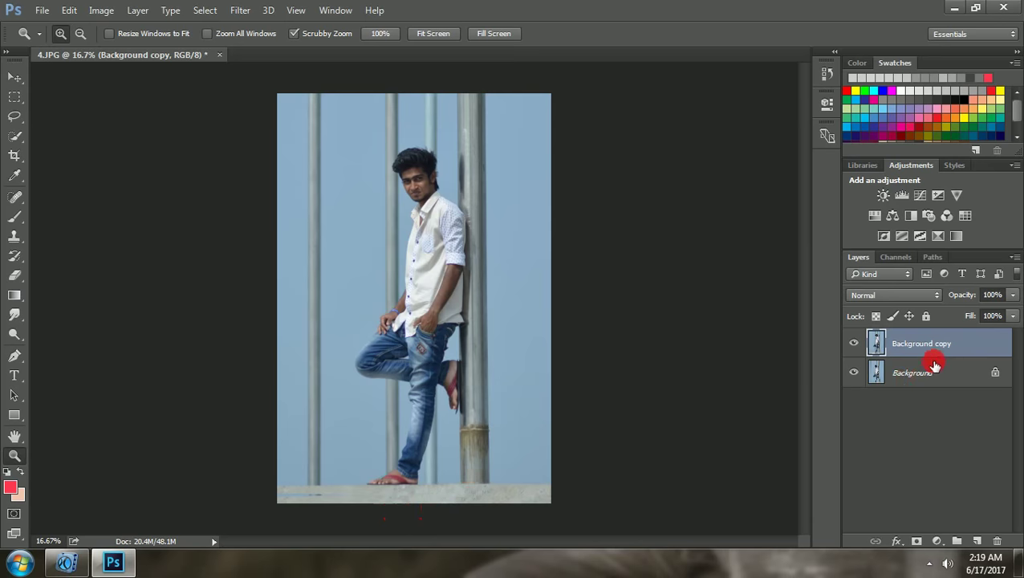
# Step: Zoom in on the ledge and clone-stamp away the blue streak
pyautogui.rightClick(933, 366)
pyautogui.click(350, 493)
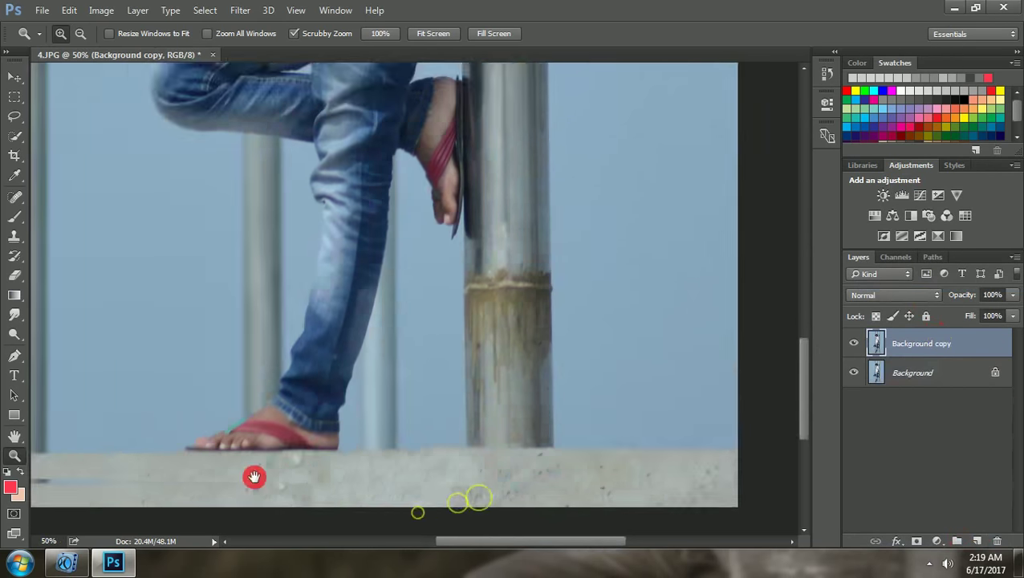
pyautogui.click(351, 493)
pyautogui.press('s')
pyautogui.rightClick(592, 340)
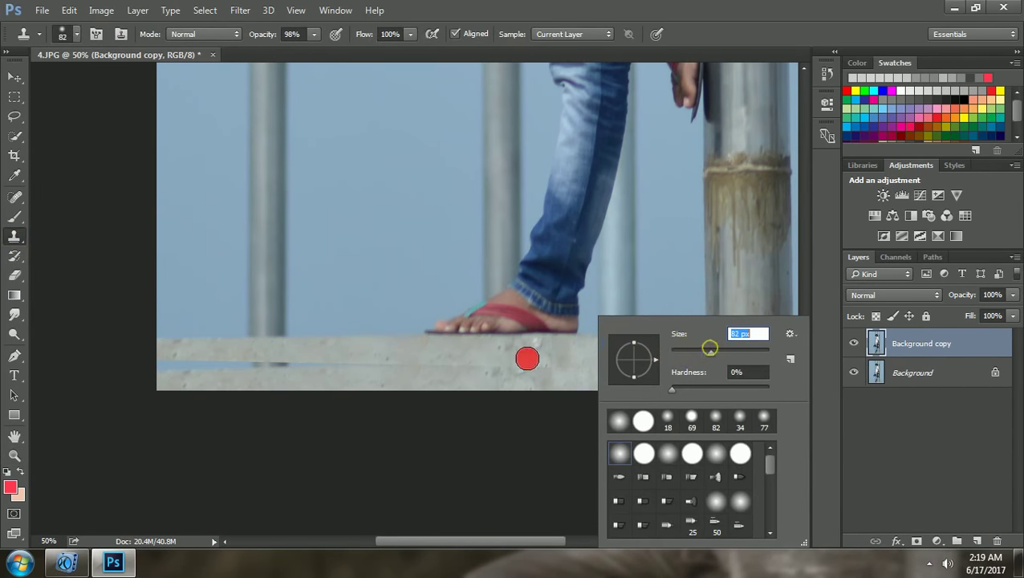
pyautogui.click(527, 357)
pyautogui.moveTo(272, 365); pyautogui.dragTo(208, 375)
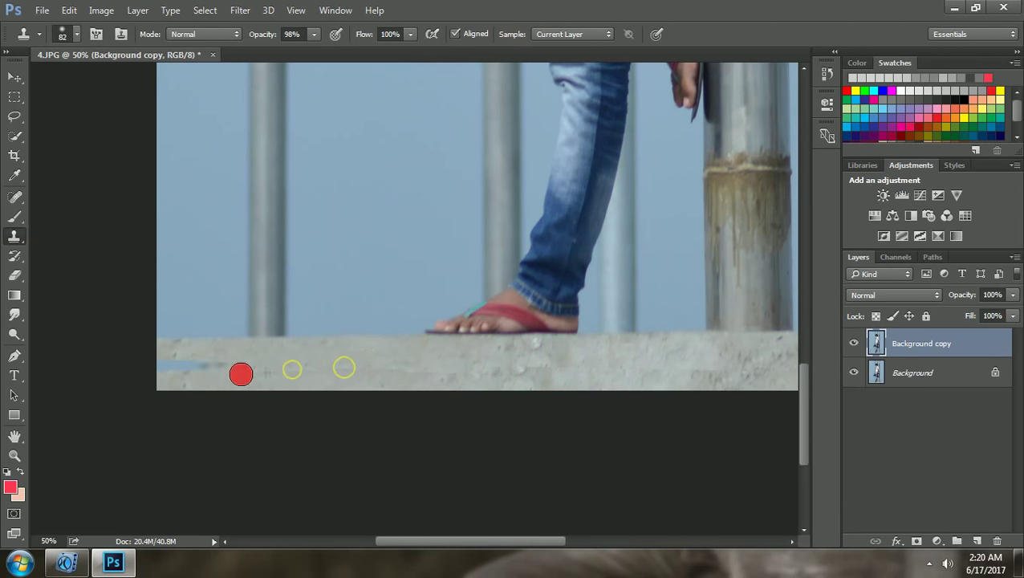
pyautogui.hscroll(3, 416, 382)
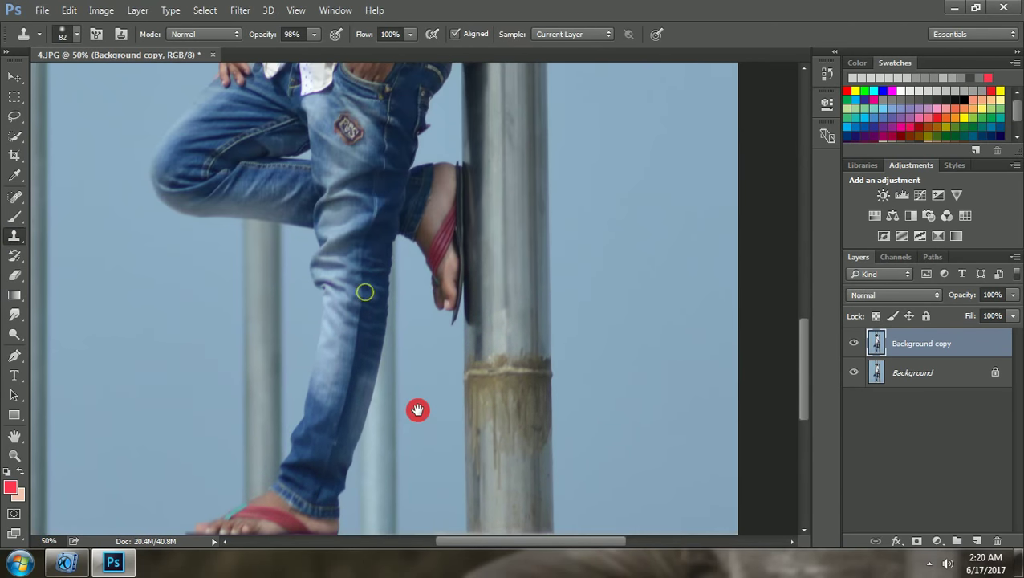
pyautogui.scroll(-3, 416, 409)
# Step: Fit the whole image in view and launch the Camera Raw filter
pyautogui.press('z')
pyautogui.hotkey('ctrl', '-')
pyautogui.click(693, 173)
pyautogui.click(240, 10)
pyautogui.click(647, 244)
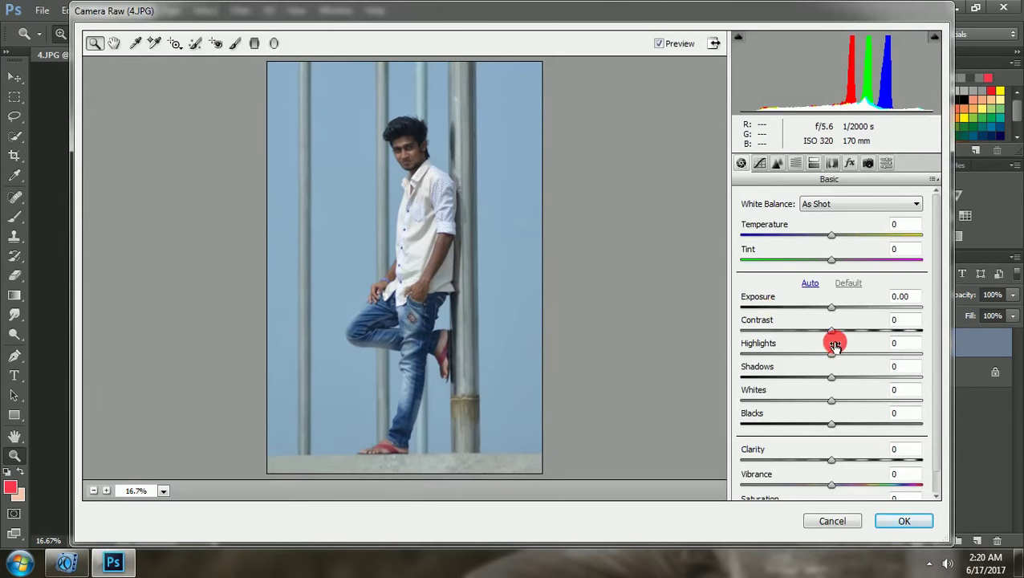
# Step: Brighten in Camera Raw, then apply Shadows/Highlights with shadows 28 and highlights 1
pyautogui.moveTo(864, 374)
pyautogui.mouseDown()
pyautogui.moveTo(851, 376)
pyautogui.moveTo(849, 427)
pyautogui.mouseUp()
pyautogui.click(904, 521)
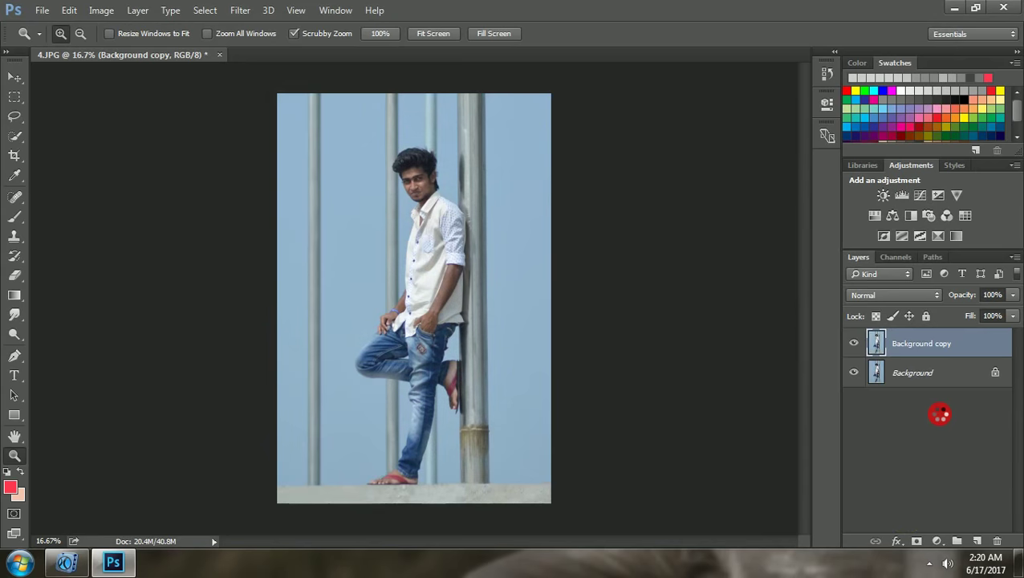
pyautogui.click(101, 10)
pyautogui.click(331, 298)
pyautogui.moveTo(672, 190); pyautogui.dragTo(650, 190)
pyautogui.moveTo(649, 232)
pyautogui.mouseDown()
pyautogui.moveTo(611, 232)
pyautogui.moveTo(621, 232)
pyautogui.mouseUp()
pyautogui.click(800, 176)
# Step: Zoom to 25% and apply Levels with the white point at 243
pyautogui.press('z')
pyautogui.hotkey('ctrl', '+')
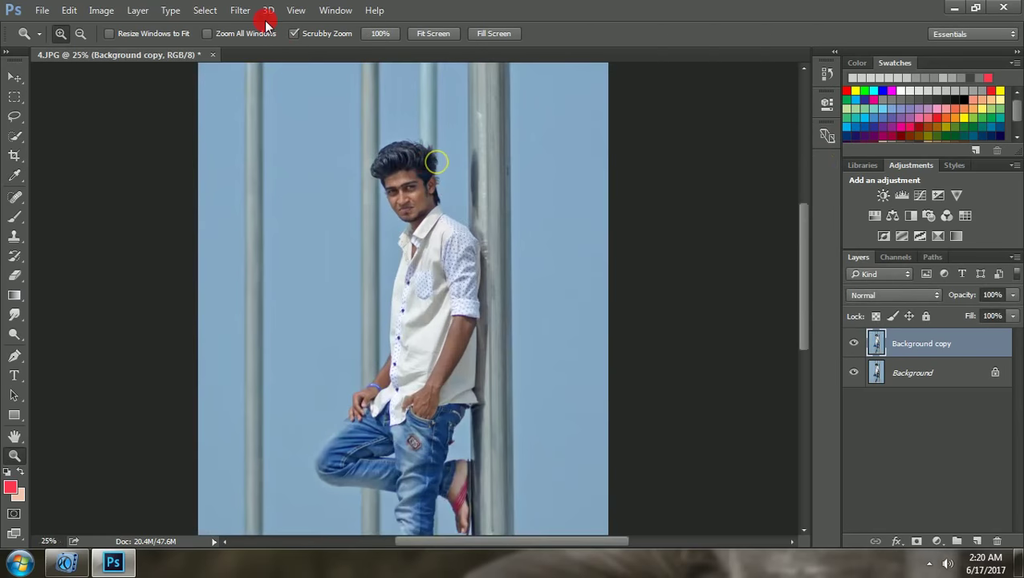
pyautogui.click(240, 10)
pyautogui.click(101, 9)
pyautogui.click(289, 64)
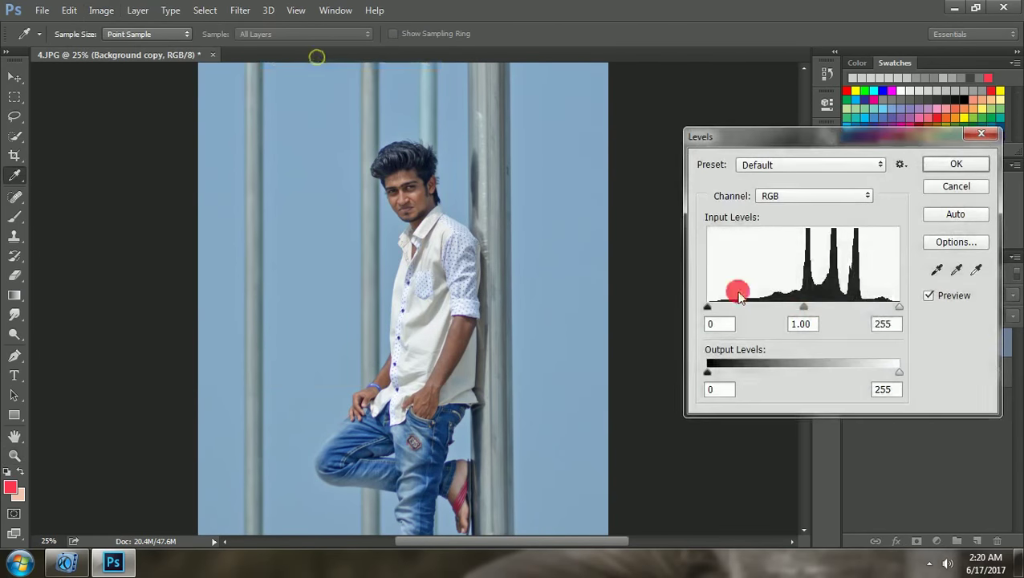
pyautogui.moveTo(897, 306); pyautogui.dragTo(888, 306)
pyautogui.click(956, 163)
# Step: Run Camera Raw again: Exposure +0.15, Highlights -12, Shadows +18, Whites +8, Blacks +13, added clarity
pyautogui.click(240, 10)
pyautogui.click(267, 99)
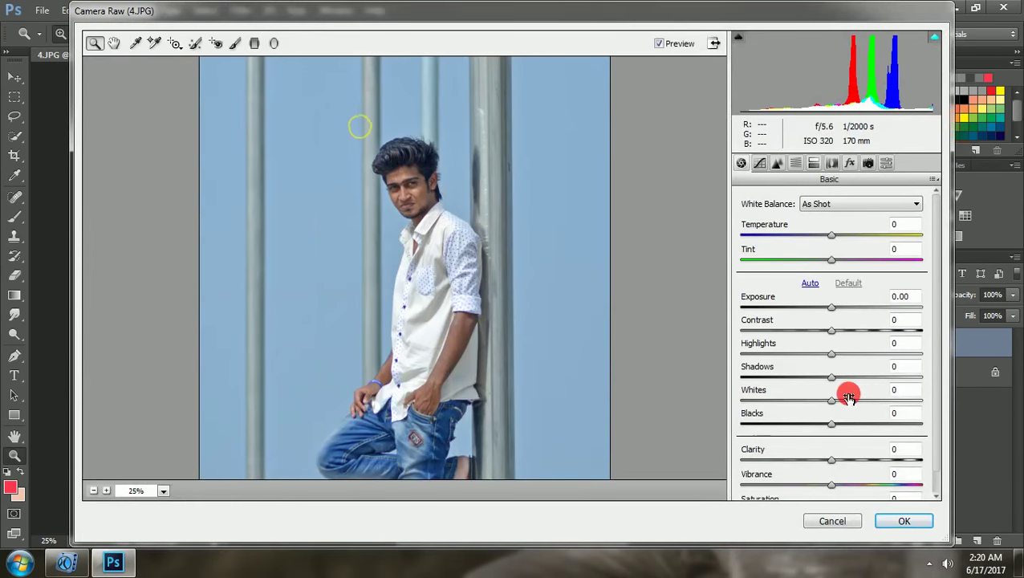
pyautogui.click(837, 306)
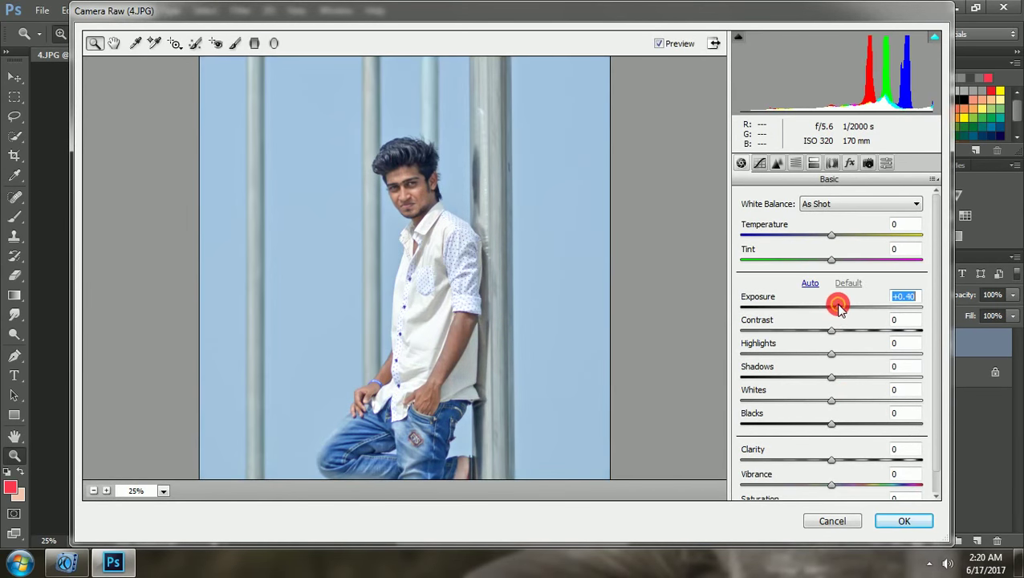
pyautogui.moveTo(835, 354)
pyautogui.mouseDown()
pyautogui.moveTo(820, 354)
pyautogui.moveTo(859, 376)
pyautogui.moveTo(839, 400)
pyautogui.moveTo(843, 423)
pyautogui.mouseUp()
pyautogui.moveTo(832, 459); pyautogui.dragTo(839, 459)
pyautogui.click(904, 521)
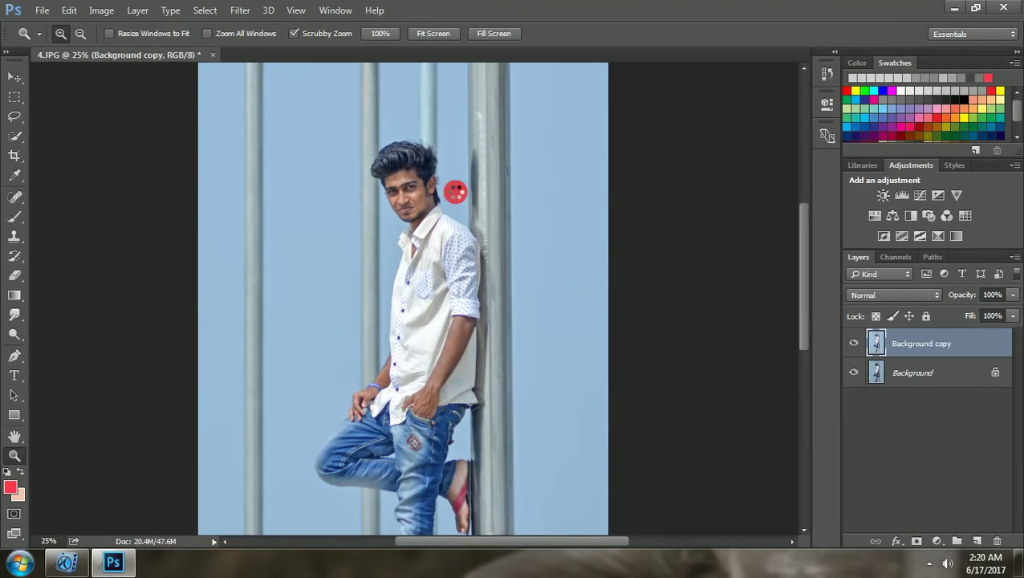
# Step: Duplicate the Background copy layer into Background copy 2
pyautogui.keyDown('alt'); pyautogui.click(647, 165); pyautogui.keyUp('alt')
pyautogui.click(339, 142)
pyautogui.click(567, 256)
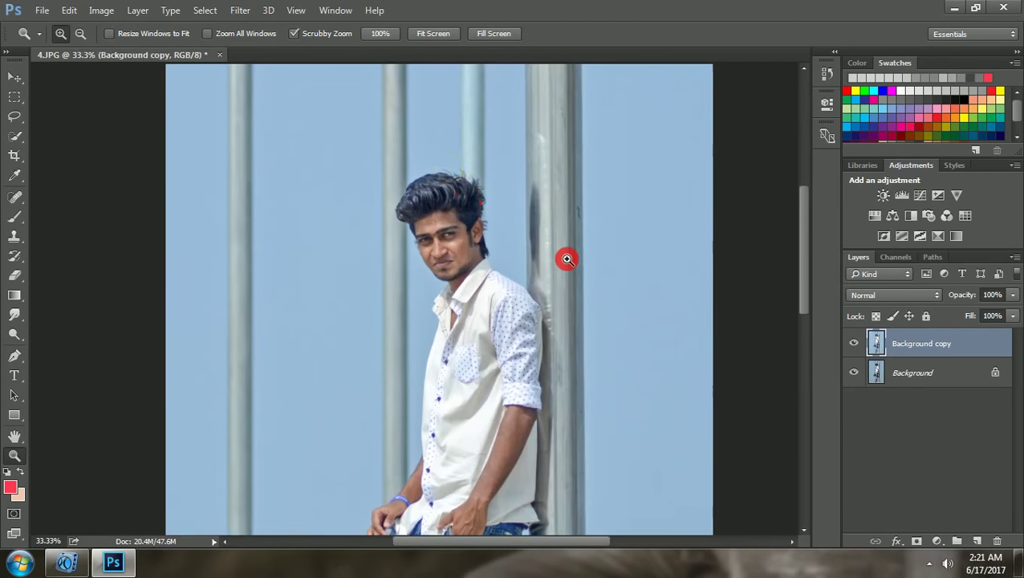
pyautogui.keyDown('alt'); pyautogui.click(566, 257); pyautogui.keyUp('alt')
pyautogui.click(567, 257)
pyautogui.moveTo(951, 342); pyautogui.dragTo(988, 525)
pyautogui.click(240, 10)
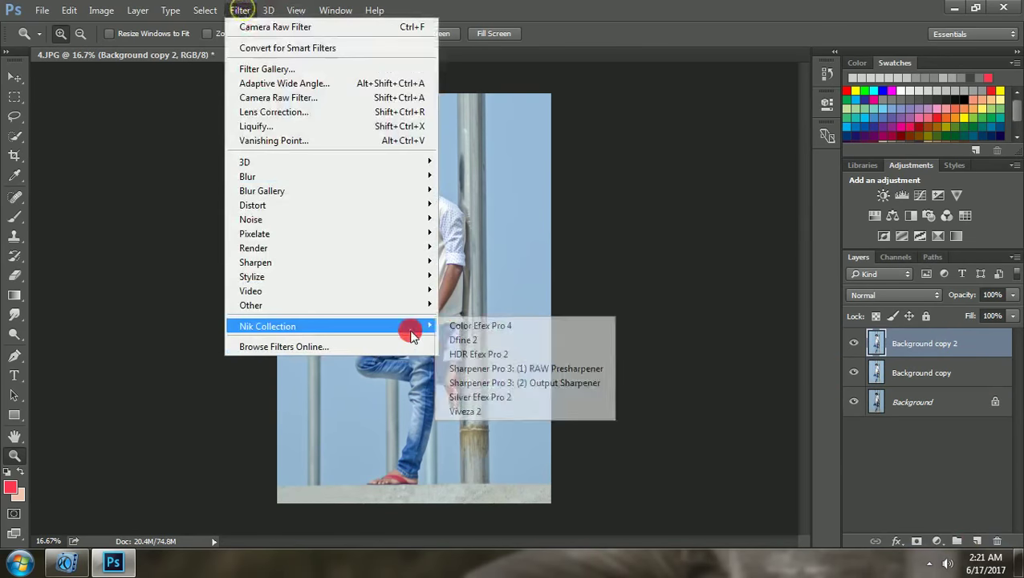
# Step: Apply Color Efex Pro 4's Contrast Color Range with Color Contrast 53% and Contrast 10%
pyautogui.click(558, 324)
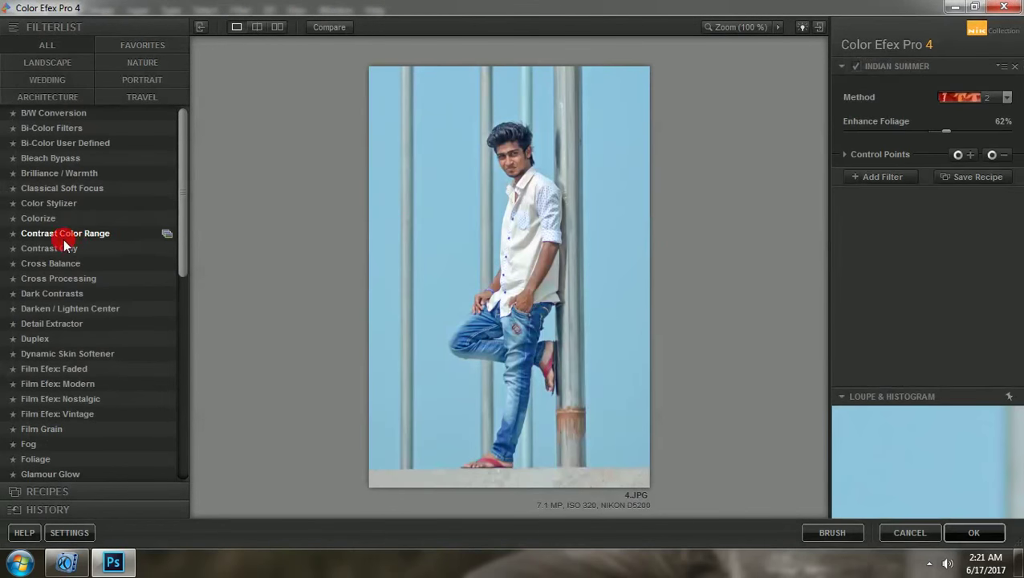
pyautogui.click(39, 218)
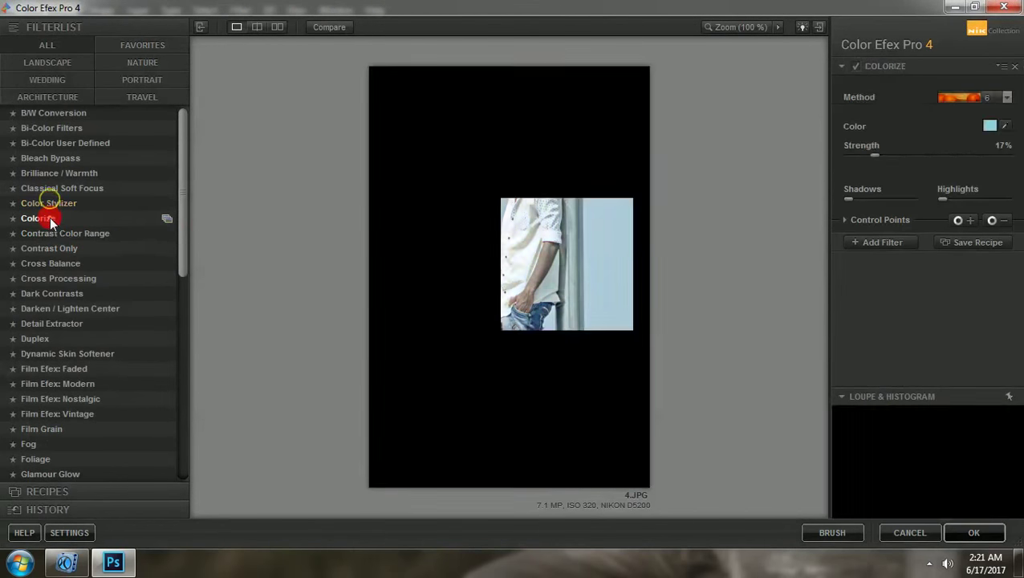
pyautogui.click(51, 233)
pyautogui.click(863, 183)
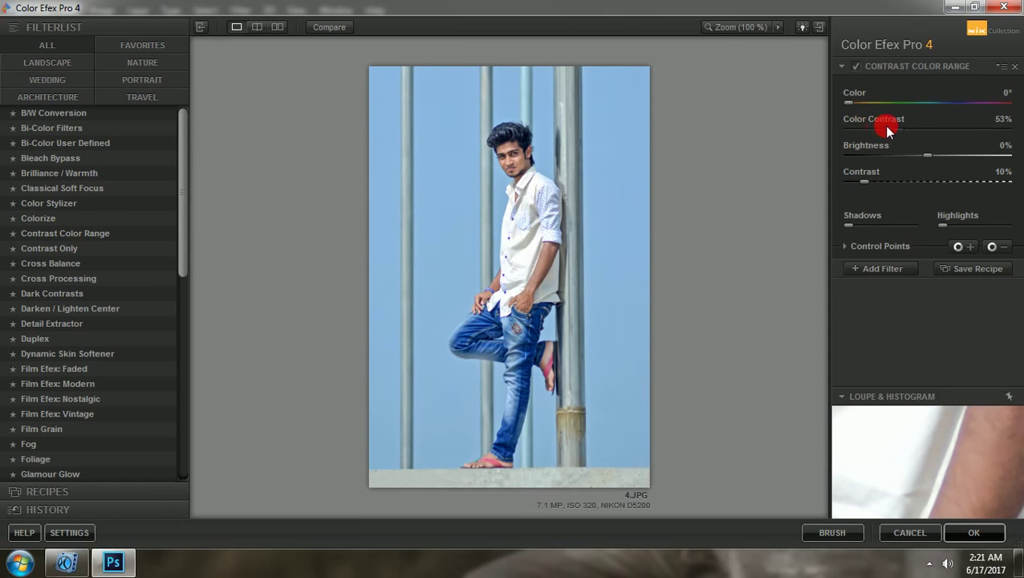
pyautogui.moveTo(879, 127); pyautogui.dragTo(875, 128)
pyautogui.click(1000, 535)
# Step: Reapply the last filter with Ctrl+F and zoom in on the upper body
pyautogui.click(240, 9)
pyautogui.click(240, 10)
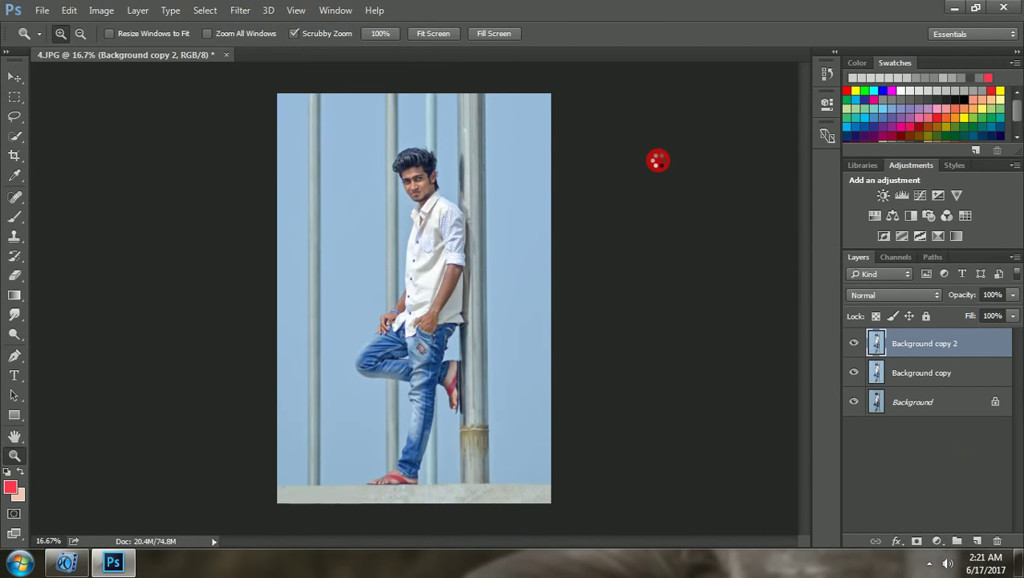
pyautogui.hotkey('ctrl', 'f')
pyautogui.click(409, 117)
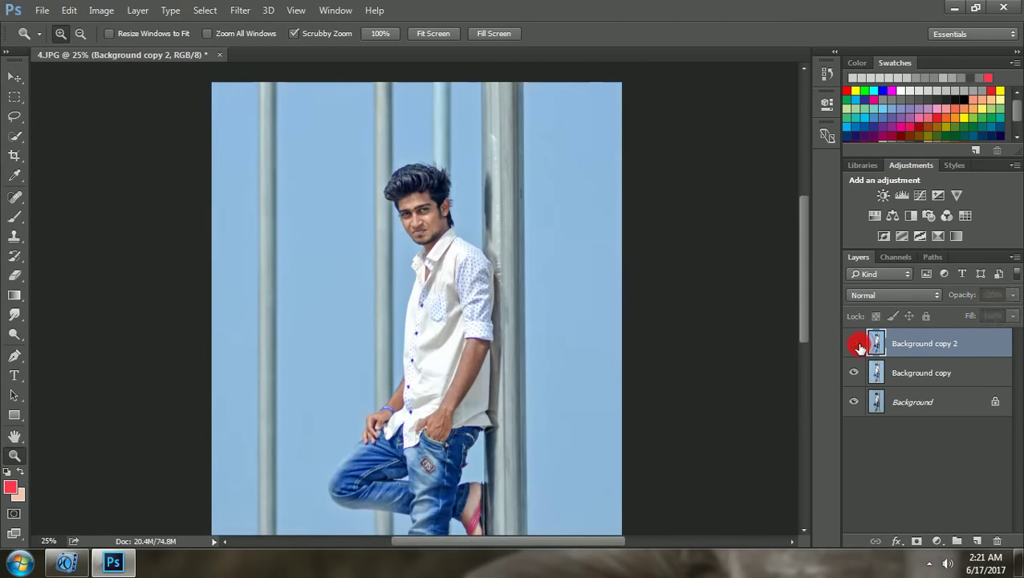
# Step: Merge Background copy and Background copy 2 into one layer
pyautogui.keyDown('ctrl'); pyautogui.click(879, 371); pyautogui.keyUp('ctrl')
pyautogui.rightClick(947, 374)
pyautogui.click(712, 504)
# Step: Raise Oranges luminance to +8 in Camera Raw and duplicate the layer as Background copy 3
pyautogui.click(240, 11)
pyautogui.click(281, 92)
pyautogui.click(800, 166)
pyautogui.click(831, 220)
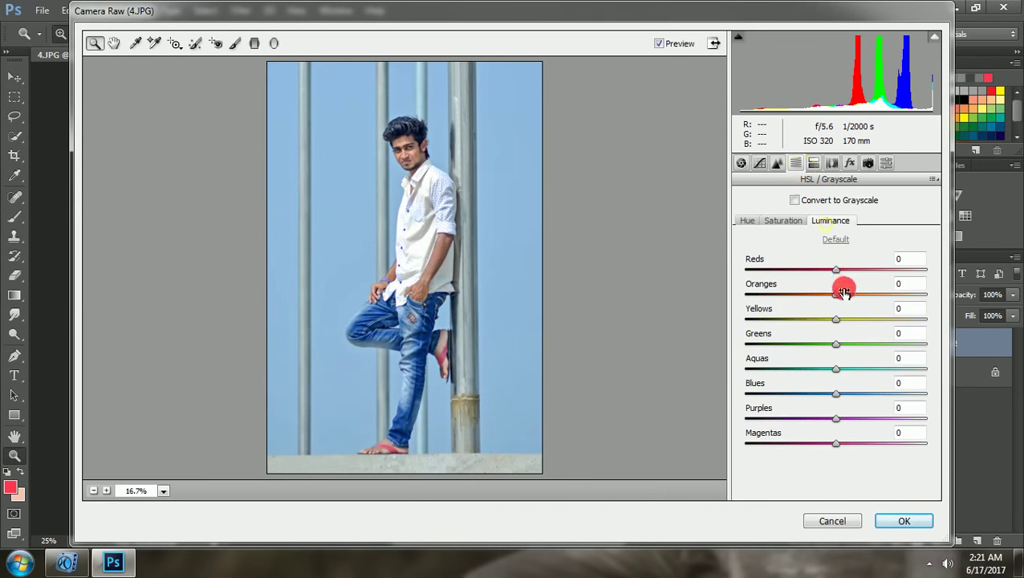
pyautogui.click(903, 520)
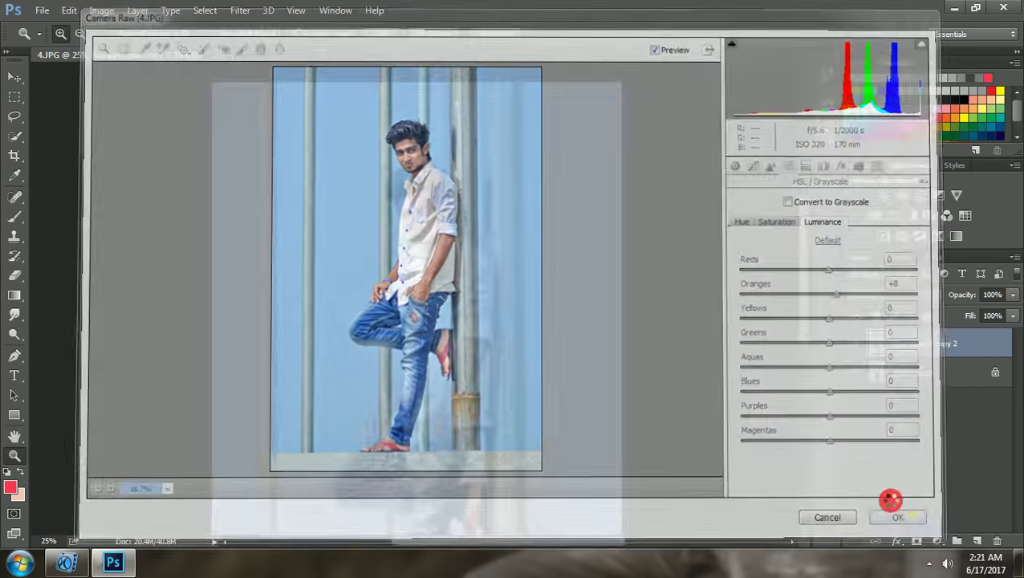
pyautogui.scroll(-1, 586, 229)
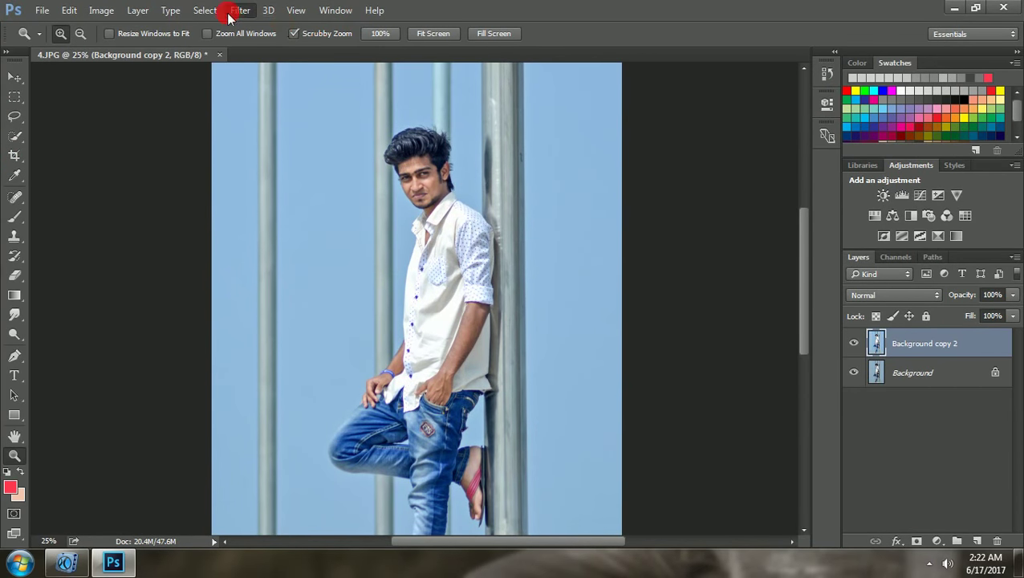
pyautogui.moveTo(969, 347); pyautogui.dragTo(977, 541)
# Step: Apply Color Efex Pro's Photo Stylizer grade to Background copy 3 for a cool blue cast
pyautogui.click(240, 10)
pyautogui.click(450, 326)
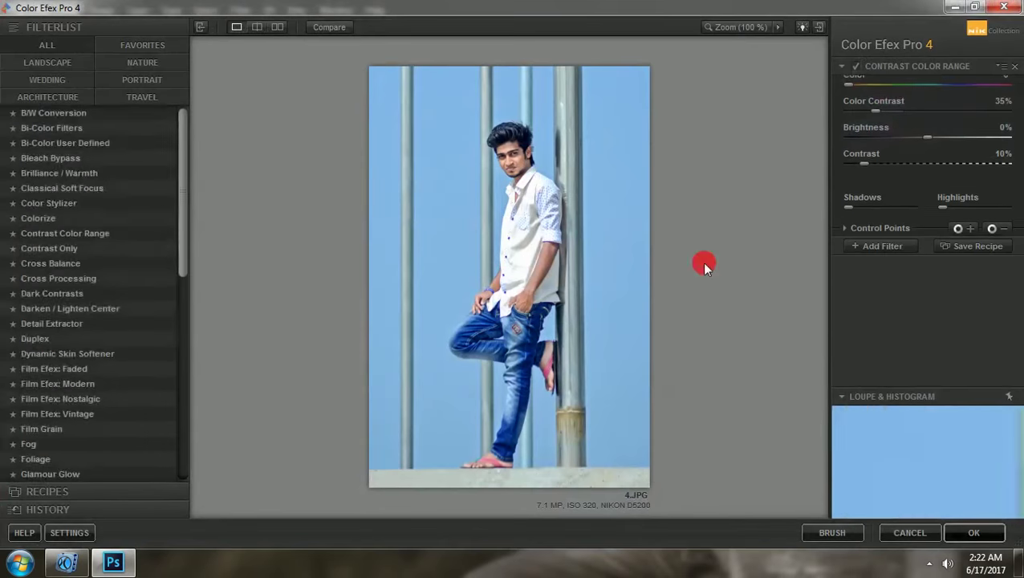
pyautogui.scroll(-3, 36, 309)
pyautogui.scroll(-4, 40, 297)
pyautogui.scroll(-2, 65, 325)
pyautogui.click(64, 325)
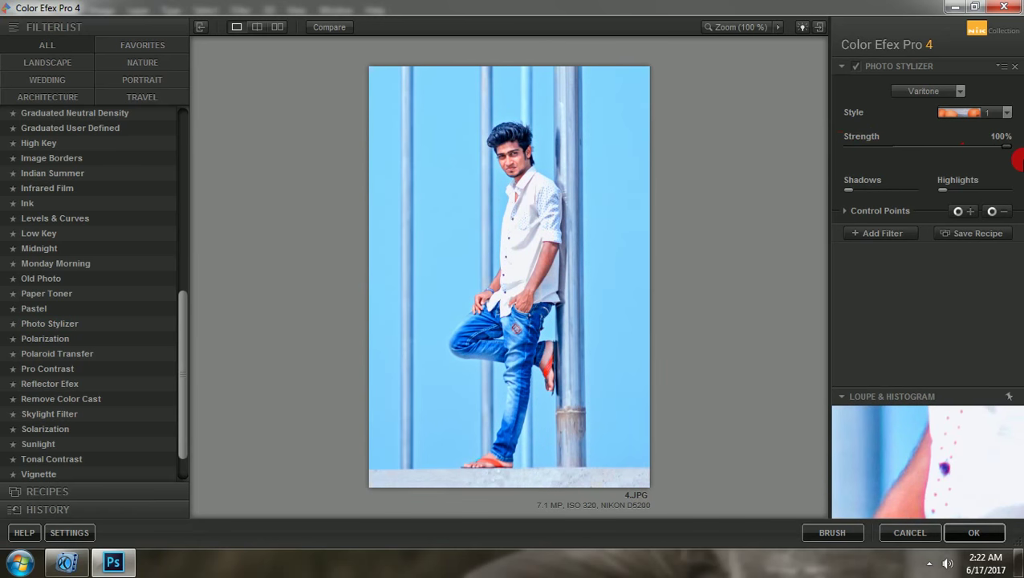
pyautogui.click(973, 532)
# Step: Reapply the same Color Efex Pro grade and lower the graded layer's opacity
pyautogui.click(239, 9)
pyautogui.click(258, 28)
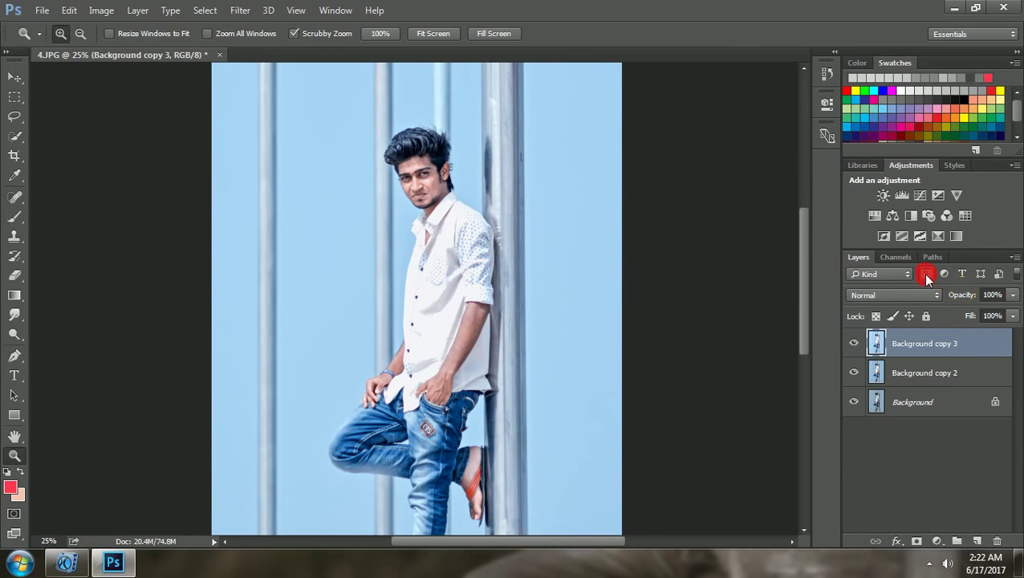
pyautogui.moveTo(969, 293); pyautogui.dragTo(936, 289)
# Step: Duplicate the faded layer and add a white mask to Background copy 3
pyautogui.hotkey('ctrl', 'j')
pyautogui.click(923, 372)
pyautogui.click(916, 541)
# Step: Launch Color Efex Pro 4 on the new layer and pick Varitone style 2
pyautogui.click(925, 343)
pyautogui.click(240, 9)
pyautogui.click(447, 324)
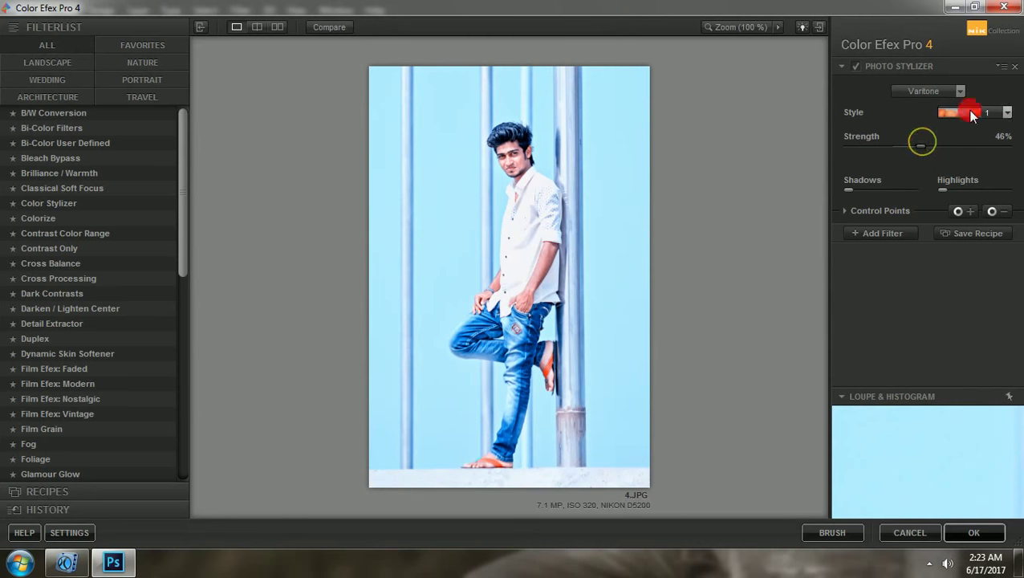
pyautogui.click(971, 113)
pyautogui.click(971, 145)
pyautogui.click(971, 113)
pyautogui.click(978, 144)
# Step: Try Film Grain and Infrared Film, then apply Photo Stylizer's Varitone look for a cyan tone
pyautogui.click(62, 429)
pyautogui.scroll(-10, 56, 361)
pyautogui.click(53, 325)
pyautogui.scroll(-1, 57, 327)
pyautogui.click(45, 385)
pyautogui.click(46, 414)
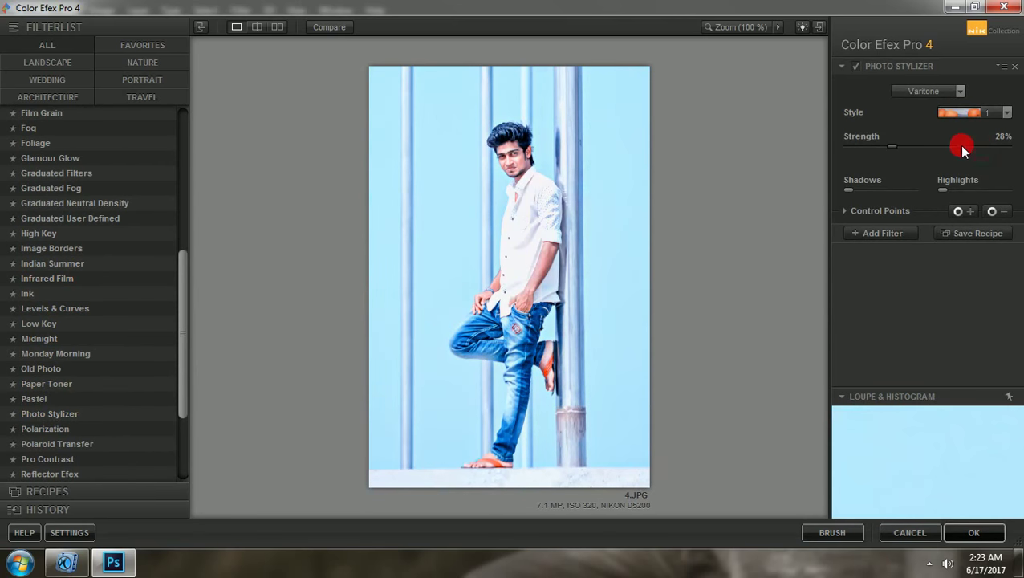
pyautogui.click(955, 91)
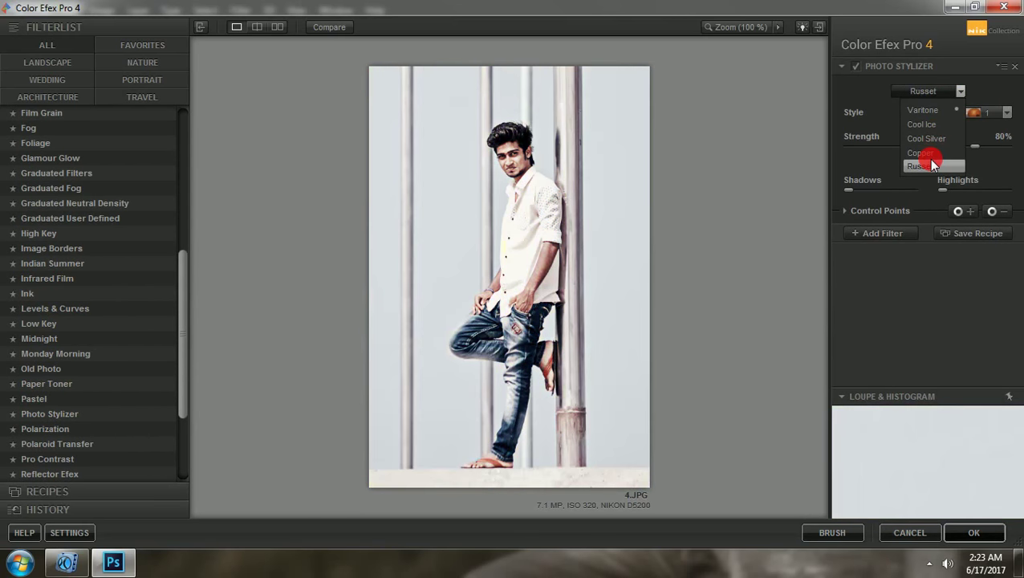
pyautogui.click(929, 159)
pyautogui.click(974, 532)
# Step: Reapply the Color Efex Pro grade and add a layer mask to Background copy 4
pyautogui.click(240, 10)
pyautogui.click(265, 29)
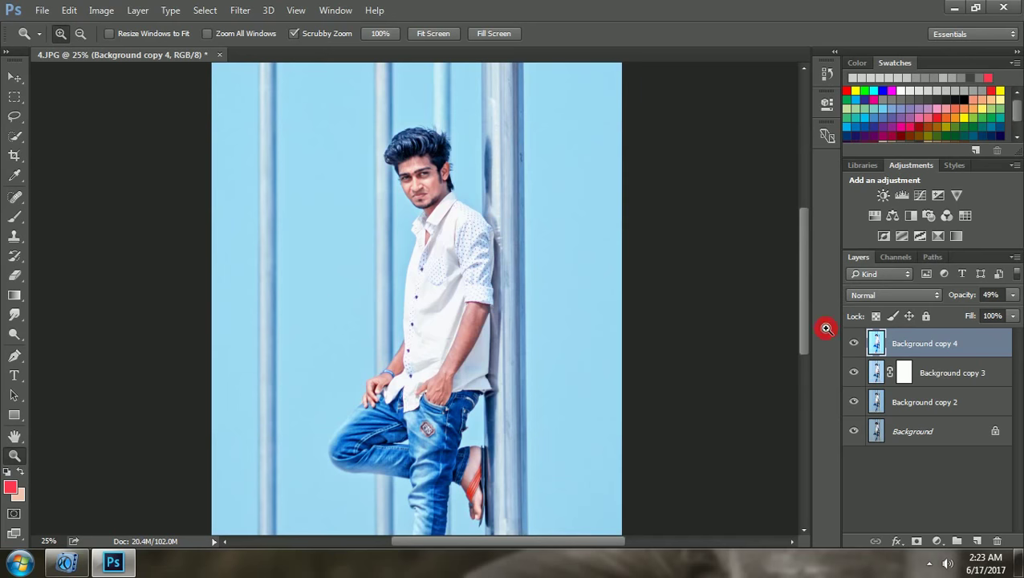
pyautogui.click(915, 542)
pyautogui.click(468, 336)
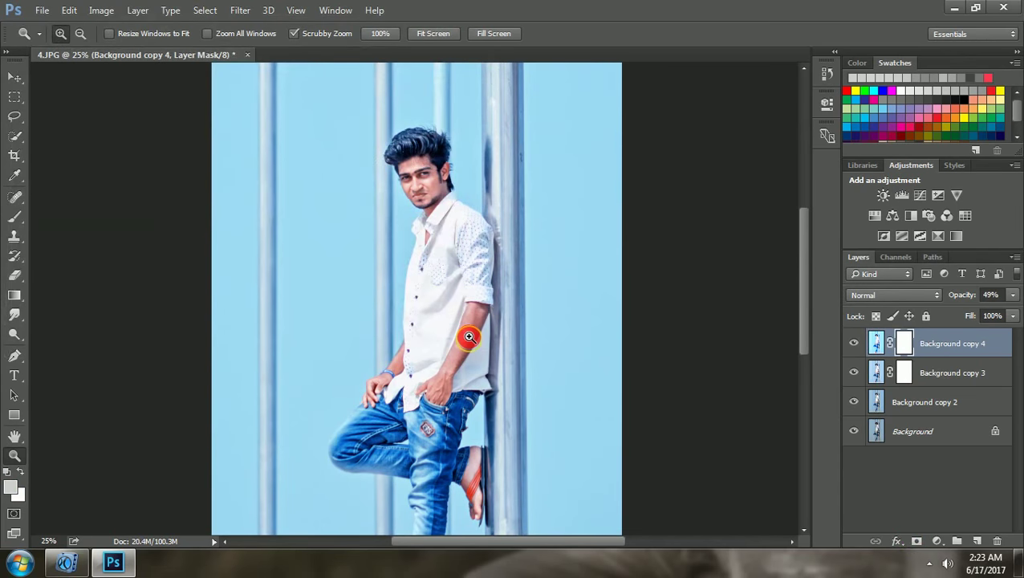
# Step: Invert Background copy 4's mask and set up a 250 px brush with white foreground
pyautogui.hotkey('ctrl', 'i')
pyautogui.click(447, 197)
pyautogui.click(15, 210)
pyautogui.rightClick(216, 204)
pyautogui.moveTo(328, 233); pyautogui.dragTo(350, 235)
pyautogui.click(10, 494)
pyautogui.press('Escape')
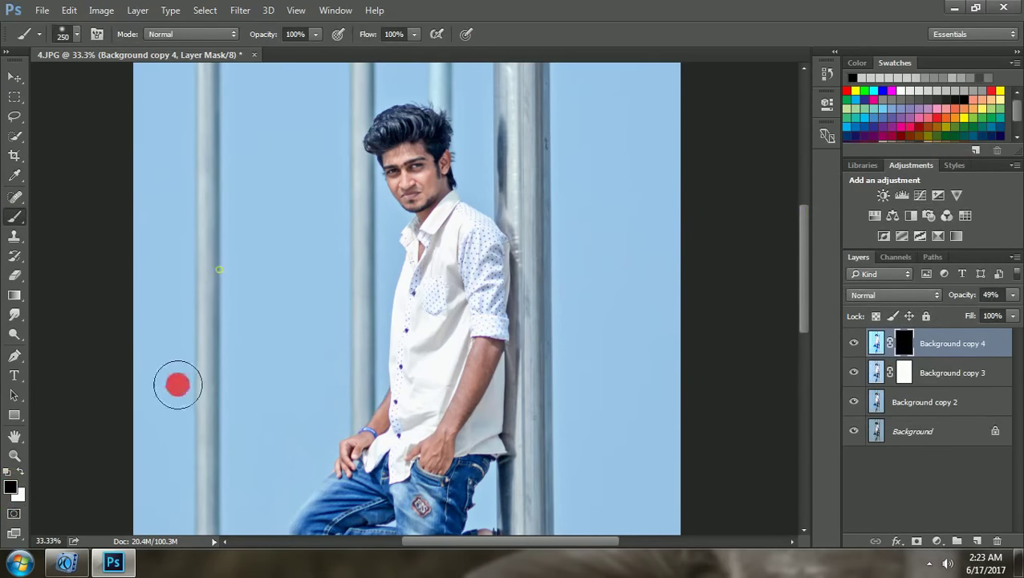
pyautogui.click(12, 486)
pyautogui.press('Escape')
# Step: Paint the brighter grade onto the left sky, then shrink the brush to 86 px
pyautogui.moveTo(160, 302); pyautogui.dragTo(205, 363)
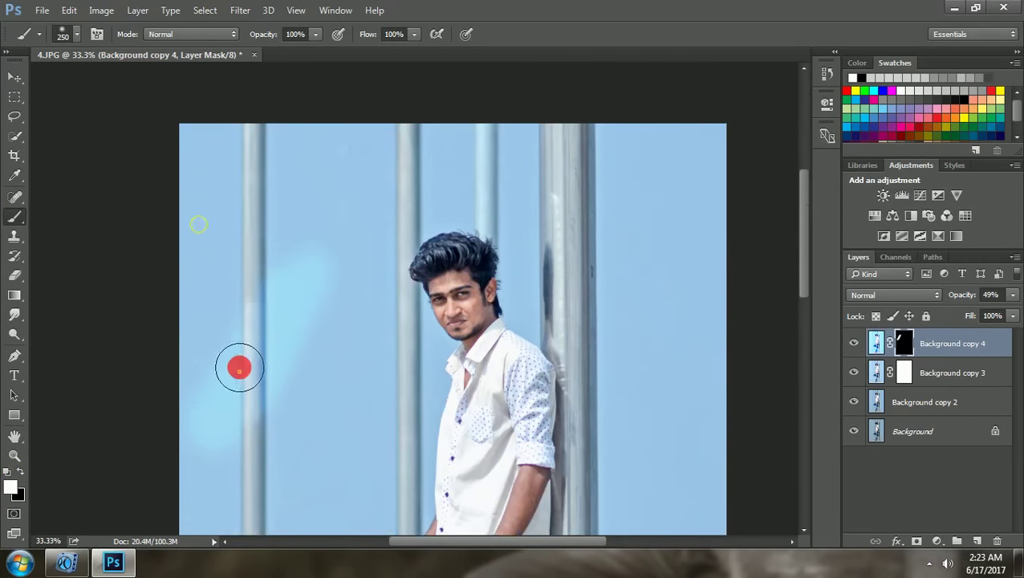
pyautogui.moveTo(218, 530); pyautogui.dragTo(262, 329)
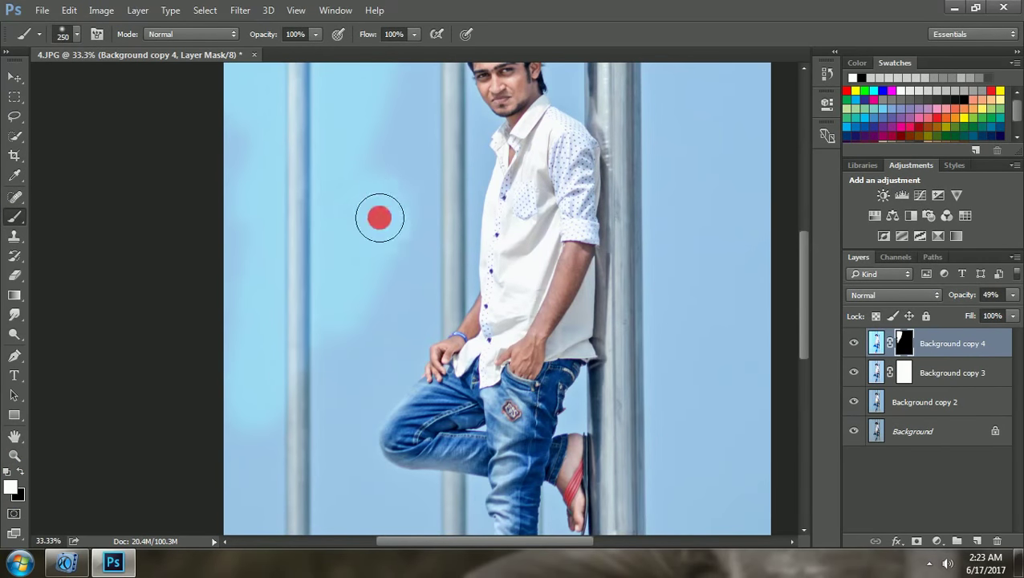
pyautogui.moveTo(356, 365)
pyautogui.mouseDown()
pyautogui.moveTo(327, 321)
pyautogui.moveTo(361, 174)
pyautogui.mouseUp()
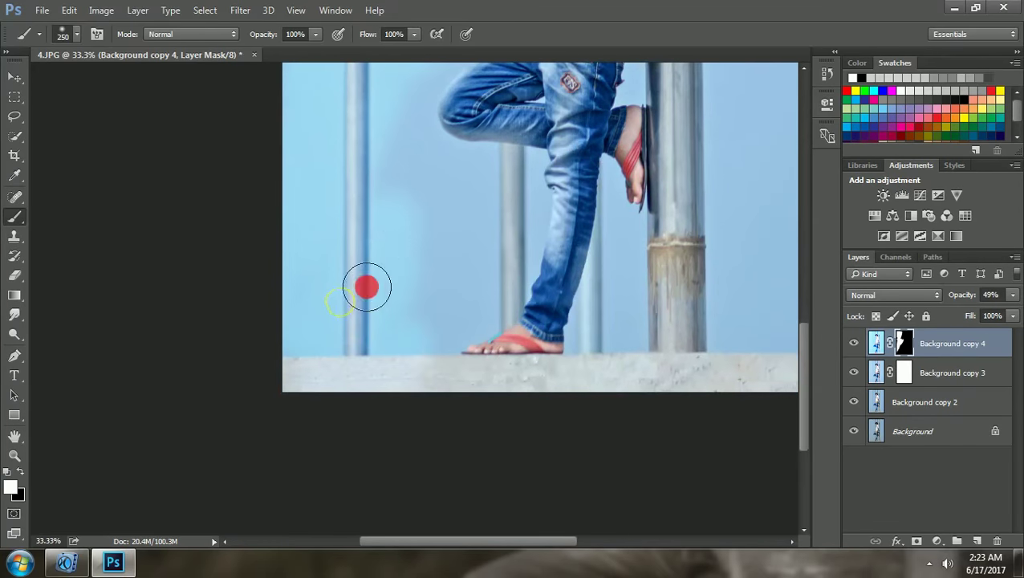
pyautogui.rightClick(475, 195)
pyautogui.moveTo(562, 236); pyautogui.dragTo(629, 225)
pyautogui.click(437, 151)
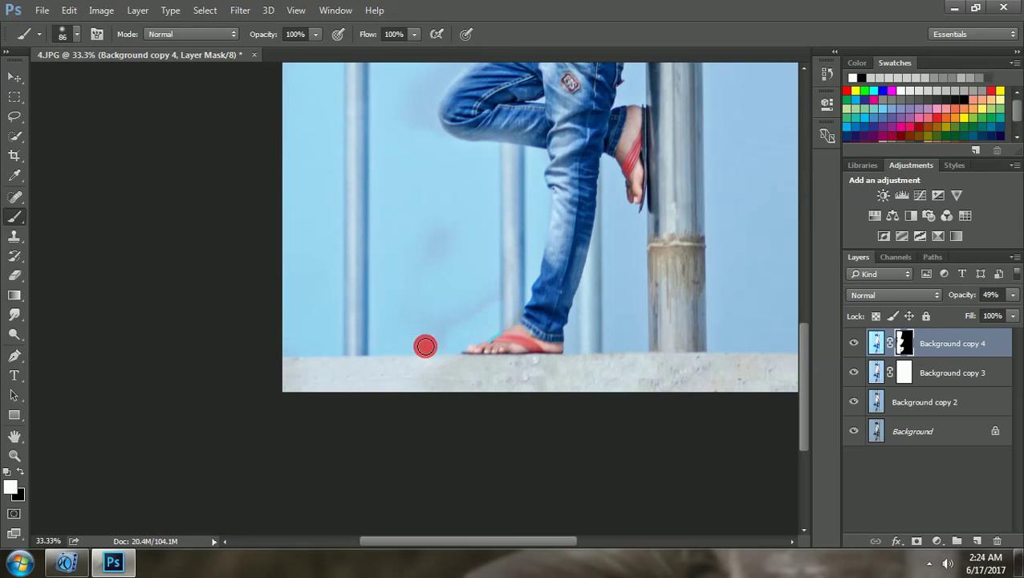
pyautogui.moveTo(429, 111); pyautogui.dragTo(423, 281)
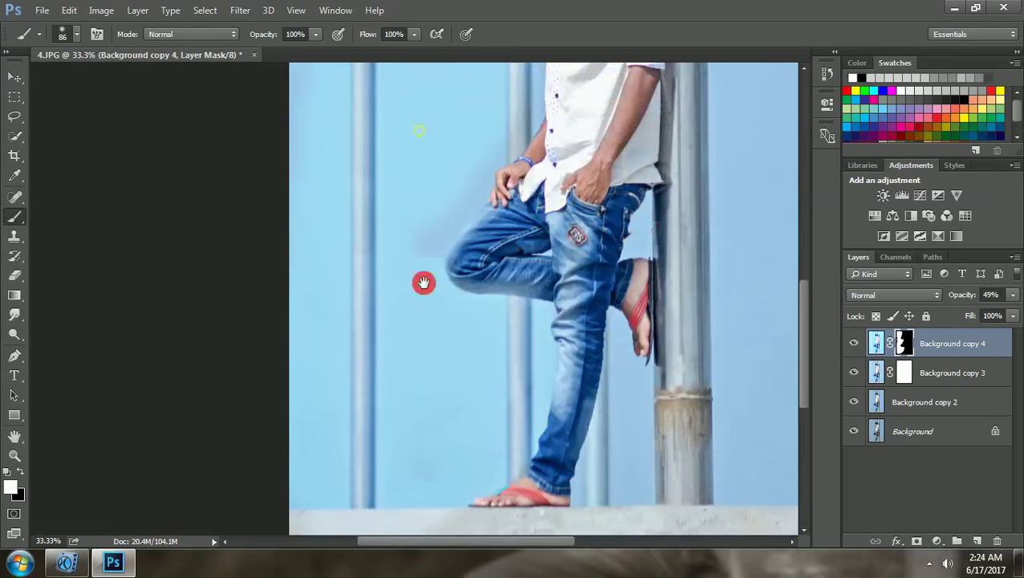
pyautogui.moveTo(454, 196); pyautogui.dragTo(466, 278)
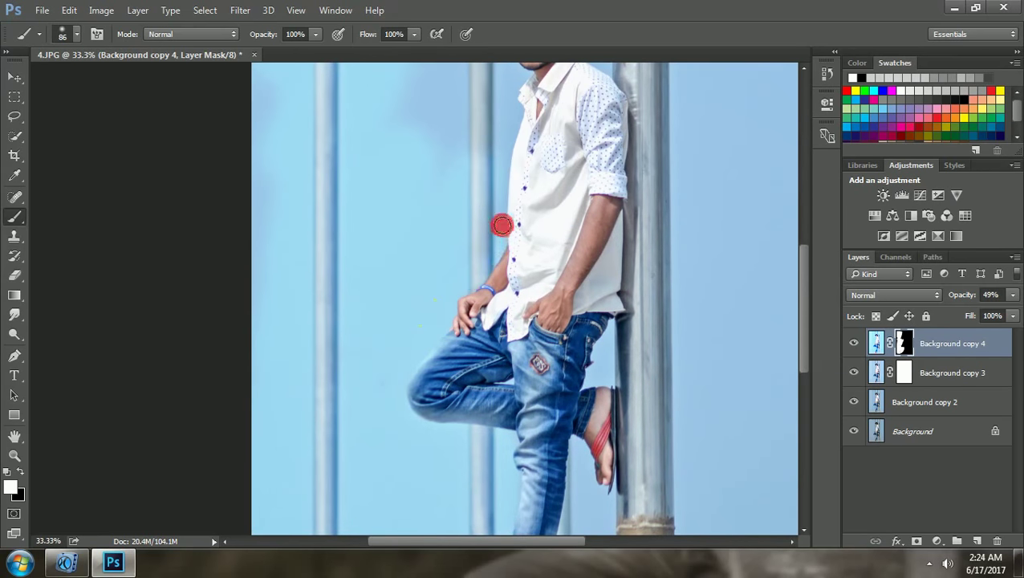
pyautogui.moveTo(517, 84); pyautogui.dragTo(498, 203)
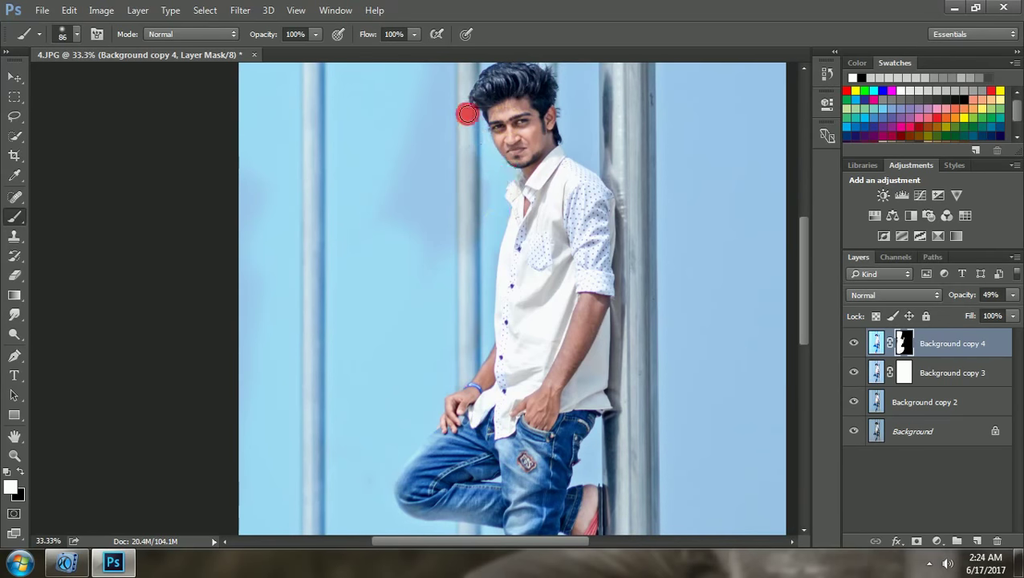
# Step: Paint the grade onto the pole beside the head, resizing the brush to 99 then 343 px
pyautogui.rightClick(468, 114)
pyautogui.moveTo(523, 163); pyautogui.dragTo(527, 164)
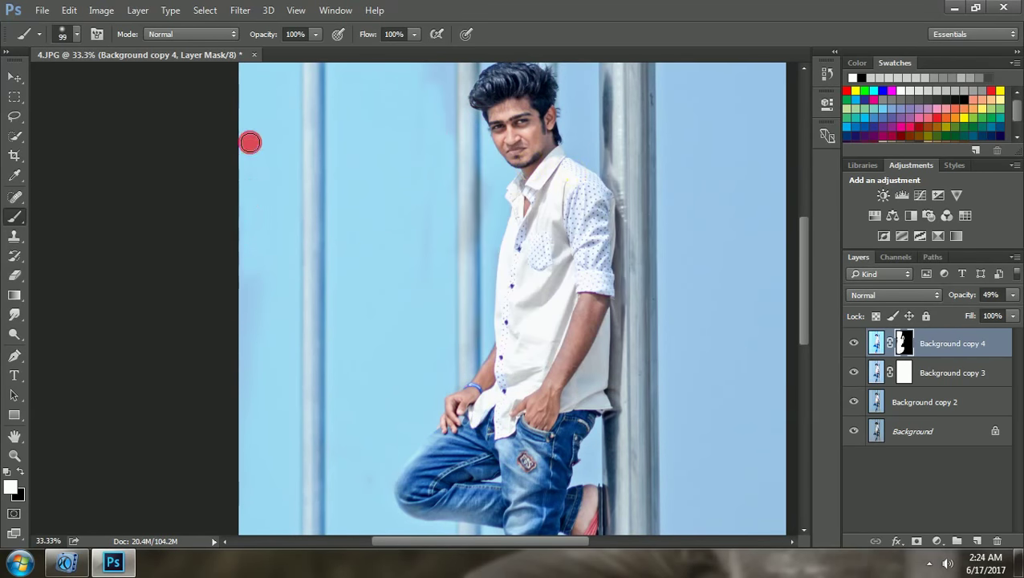
pyautogui.moveTo(250, 196); pyautogui.dragTo(330, 324)
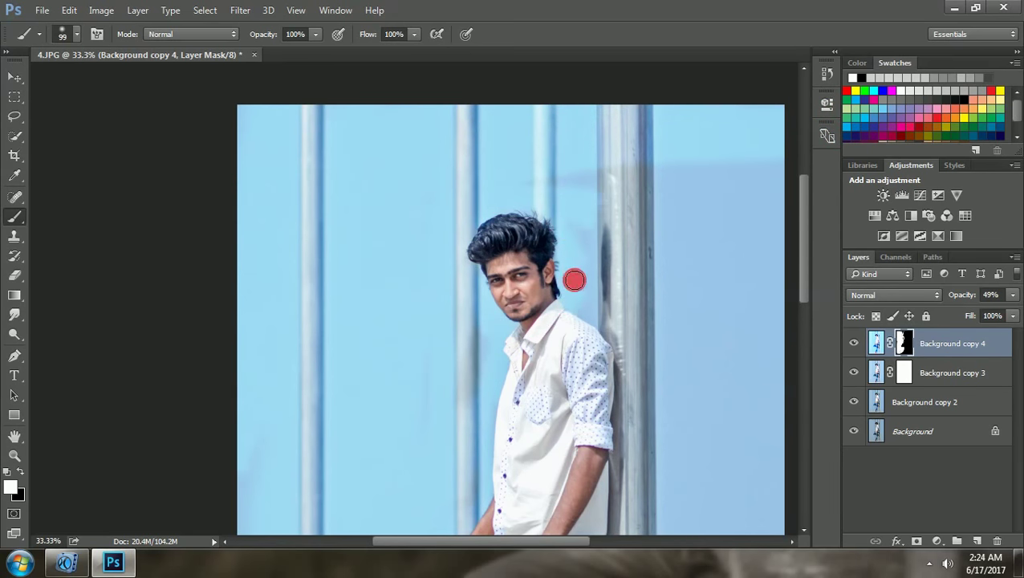
pyautogui.moveTo(576, 256); pyautogui.dragTo(597, 249)
pyautogui.moveTo(622, 178); pyautogui.dragTo(534, 153)
pyautogui.rightClick(533, 141)
pyautogui.moveTo(594, 181); pyautogui.dragTo(698, 181)
pyautogui.press('Return')
# Step: Pan over the sky, legs and feet, then zoom out to fit the whole photo
pyautogui.moveTo(549, 280); pyautogui.dragTo(528, 149)
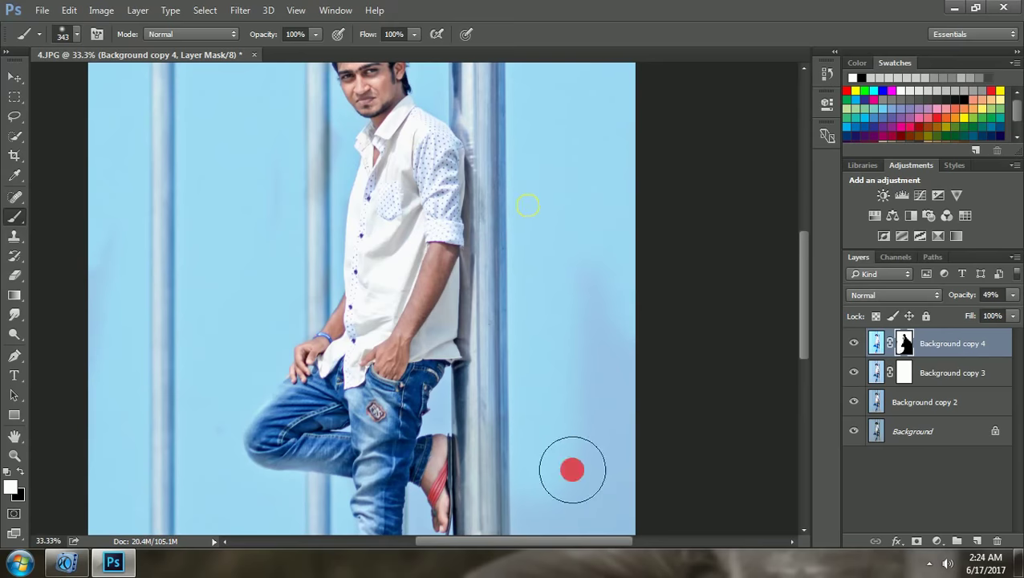
pyautogui.moveTo(554, 256); pyautogui.dragTo(557, 193)
pyautogui.scroll(-3, 434, 464)
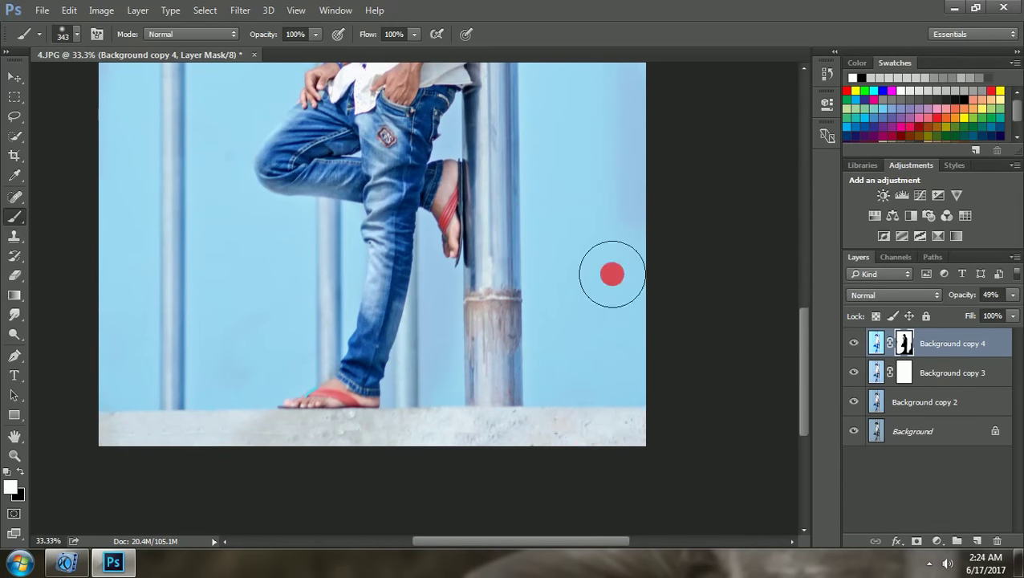
pyautogui.scroll(5, 606, 427)
pyautogui.scroll(4, 592, 353)
pyautogui.scroll(-4, 489, 193)
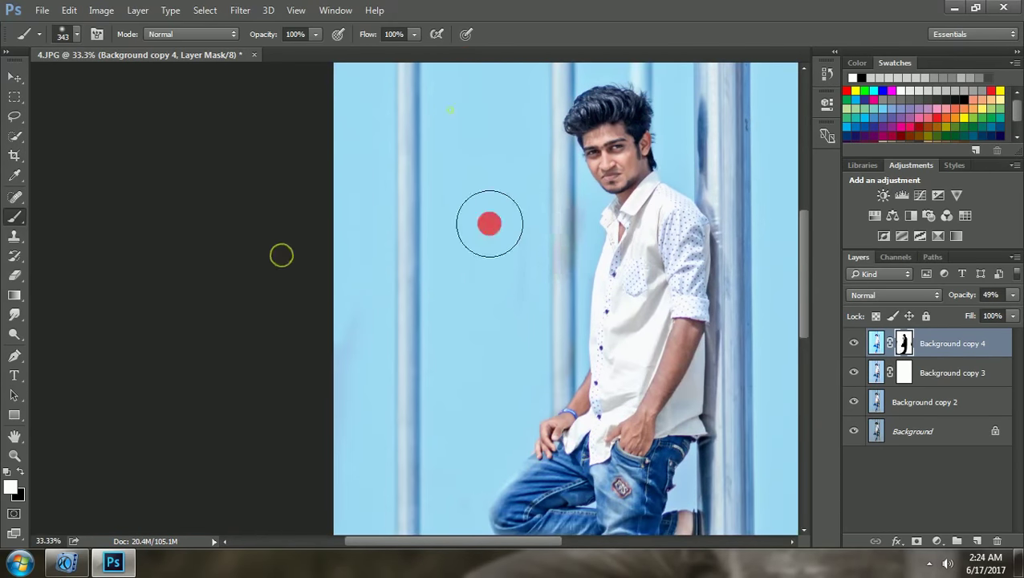
pyautogui.scroll(3, 450, 337)
pyautogui.moveTo(423, 328); pyautogui.dragTo(459, 114)
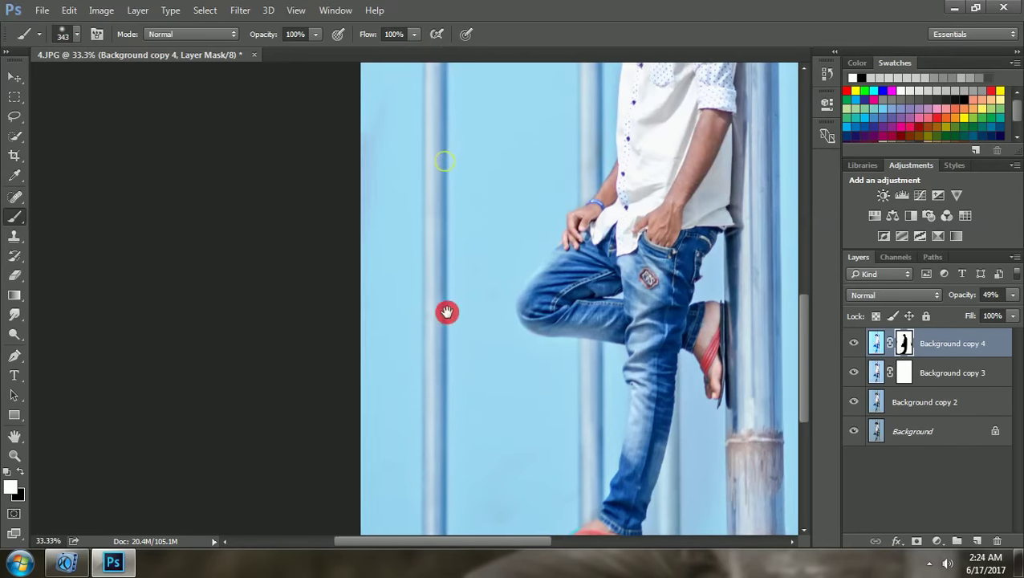
pyautogui.scroll(-3, 336, 217)
pyautogui.hotkey('ctrl', '-')
# Step: Merge Background copy 3 into copy 4 and preview Unsharp Mask at 7.1 radius, then cancel
pyautogui.press('z')
pyautogui.keyDown('shift'); pyautogui.click(952, 372); pyautogui.keyUp('shift')
pyautogui.rightClick(952, 372)
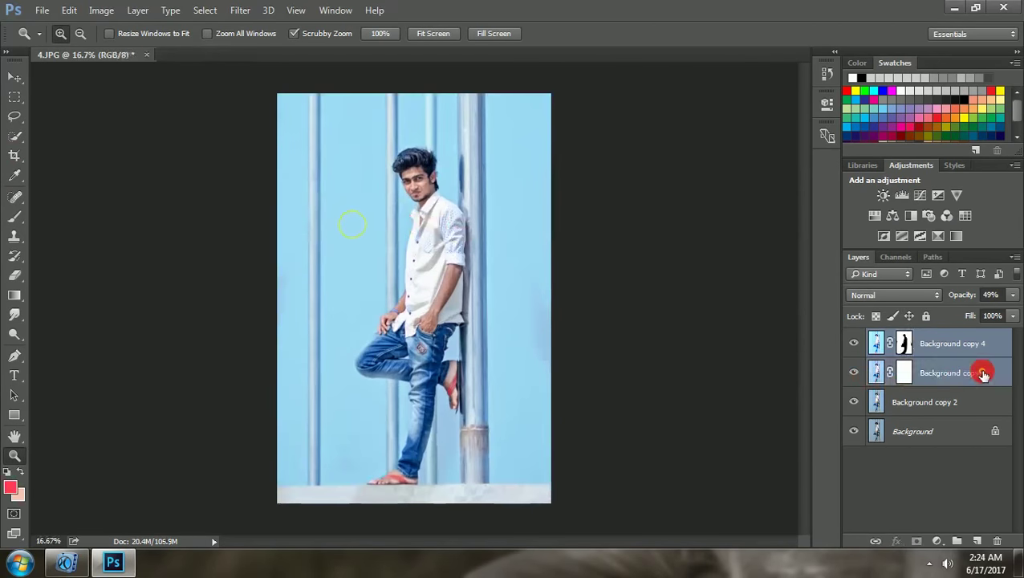
pyautogui.click(737, 495)
pyautogui.click(240, 10)
pyautogui.moveTo(256, 263)
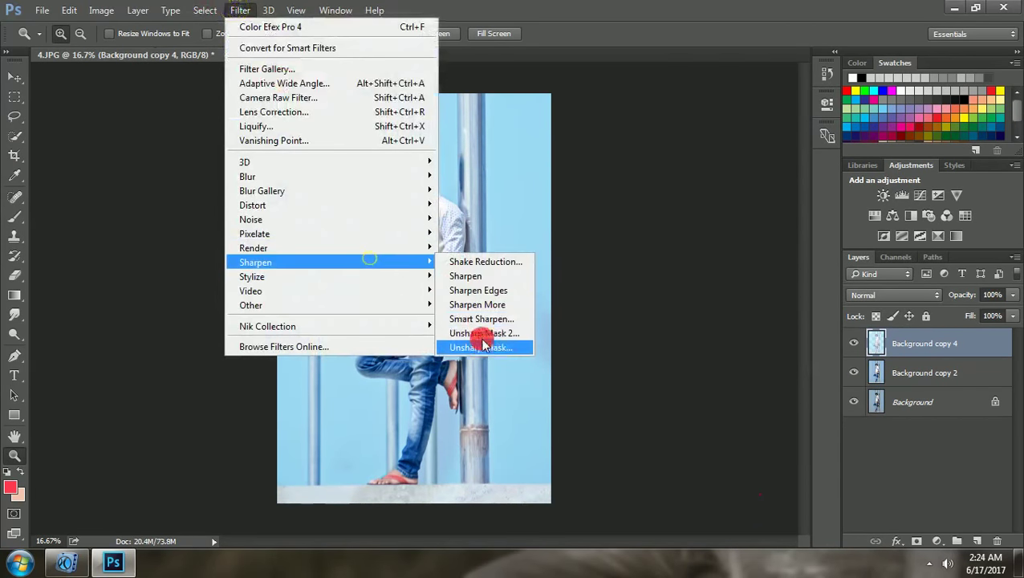
pyautogui.click(496, 345)
pyautogui.moveTo(472, 363); pyautogui.dragTo(474, 354)
pyautogui.moveTo(526, 201); pyautogui.dragTo(511, 208)
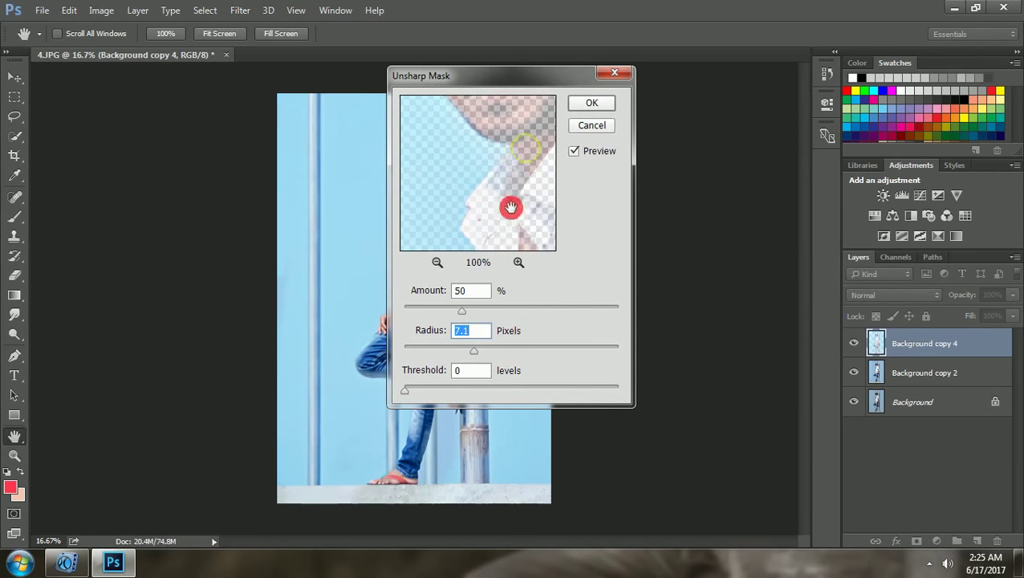
pyautogui.click(595, 127)
# Step: Merge Background copy 2 in, apply Unsharp Mask at 50% and 4.8 px, and duplicate the layer
pyautogui.keyDown('ctrl'); pyautogui.click(973, 372); pyautogui.keyUp('ctrl')
pyautogui.rightClick(975, 371)
pyautogui.click(726, 499)
pyautogui.click(239, 10)
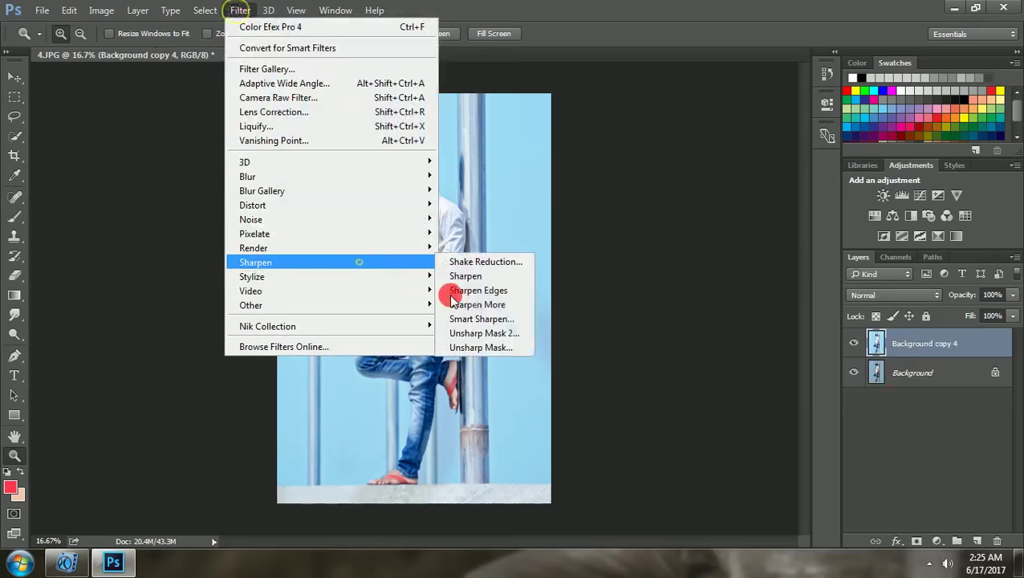
pyautogui.click(480, 338)
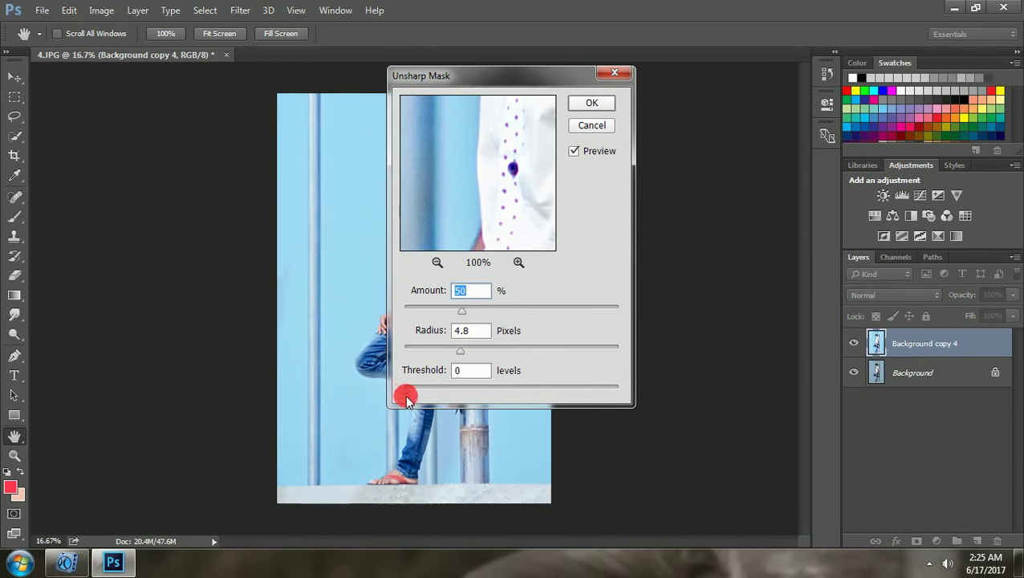
pyautogui.press('Return')
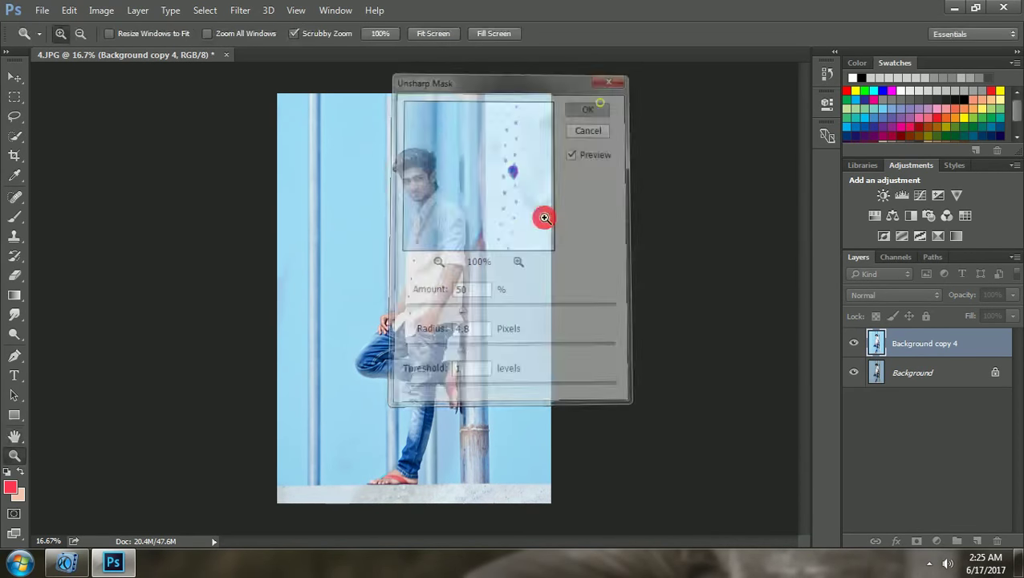
pyautogui.click(428, 168)
pyautogui.moveTo(964, 354); pyautogui.dragTo(973, 542)
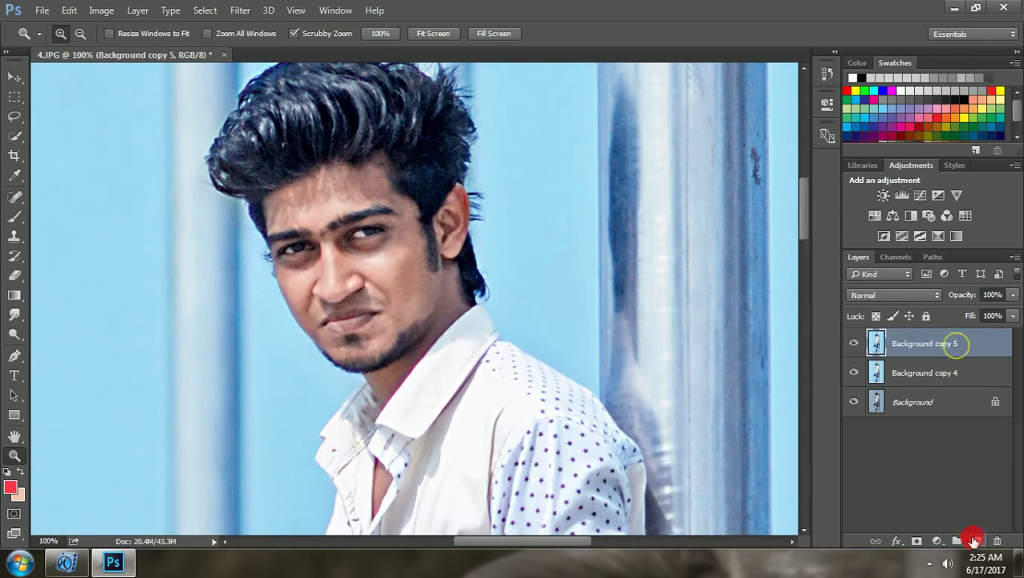
# Step: Invert the new copy, apply High Pass at 3.5 px, blend in Vivid Light, and add a black mask
pyautogui.hotkey('ctrl', 'i')
pyautogui.click(457, 319)
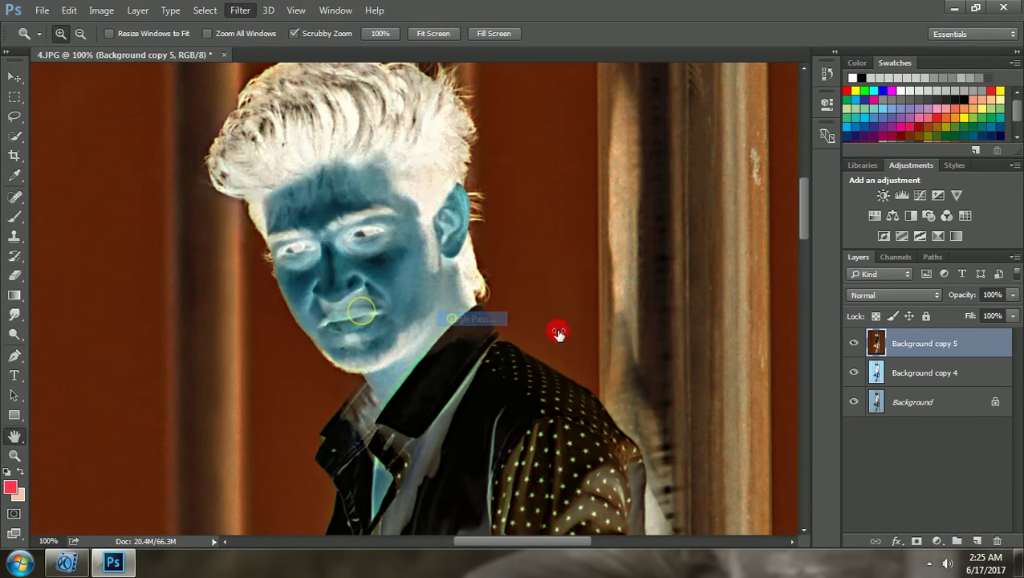
pyautogui.moveTo(576, 348); pyautogui.dragTo(554, 351)
pyautogui.click(718, 145)
pyautogui.press('z')
pyautogui.click(900, 294)
pyautogui.click(887, 162)
pyautogui.click(917, 541)
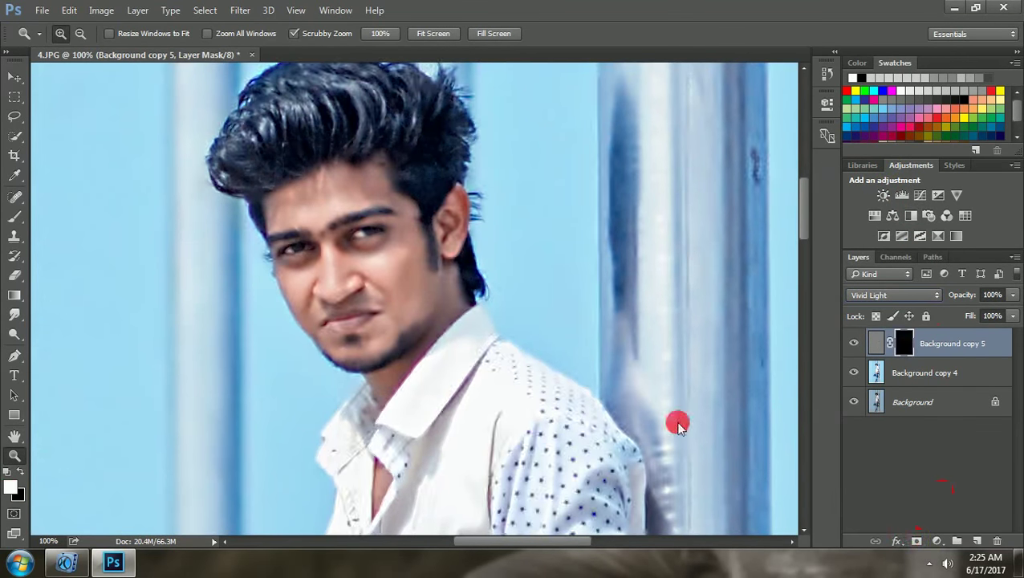
# Step: Zoom in on the face and set up a 20 px brush with white foreground
pyautogui.click(372, 164)
pyautogui.press('b')
pyautogui.rightClick(382, 265)
pyautogui.click(10, 486)
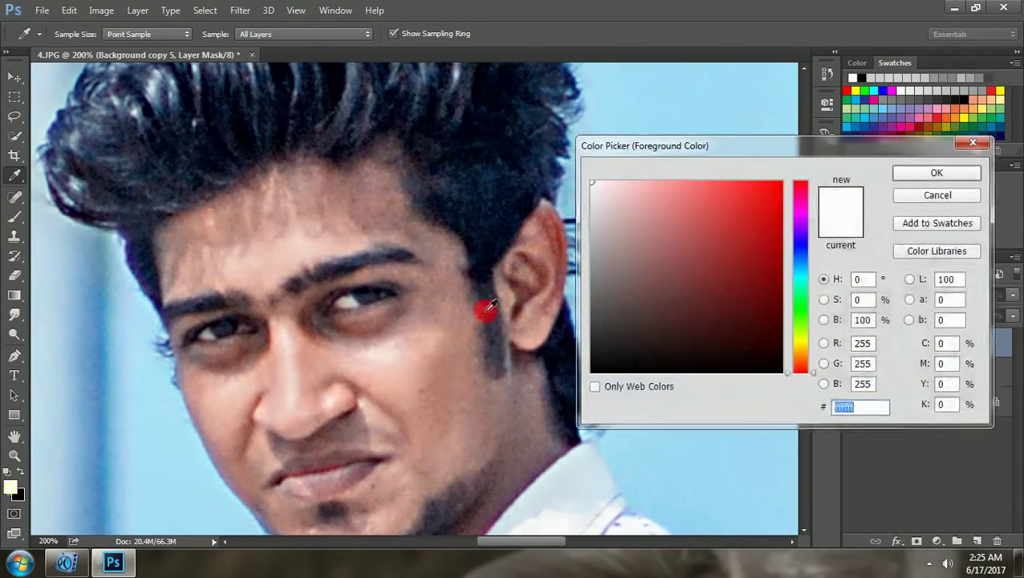
pyautogui.press('Return')
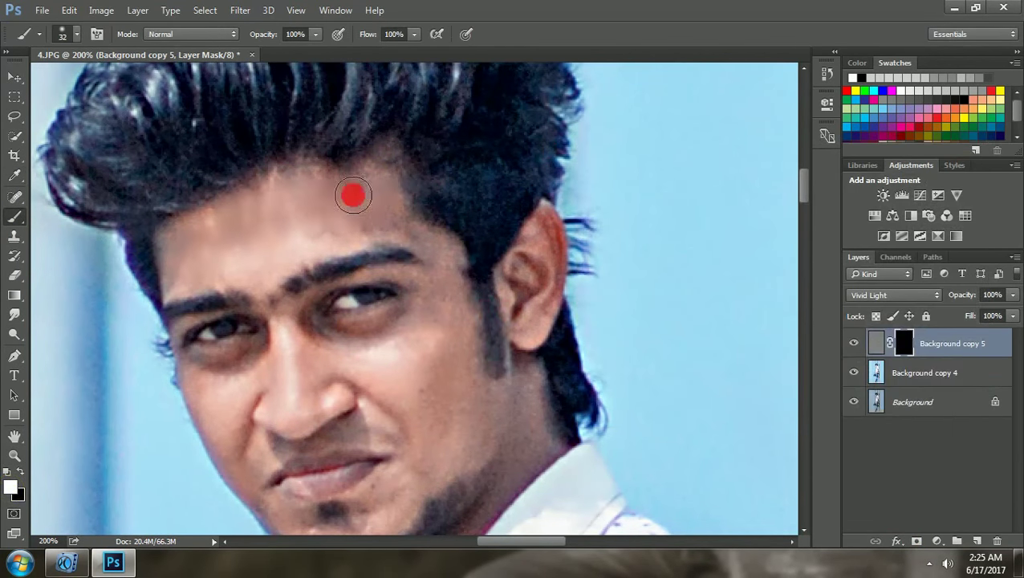
pyautogui.rightClick(464, 234)
pyautogui.write('20')
pyautogui.press('Return')
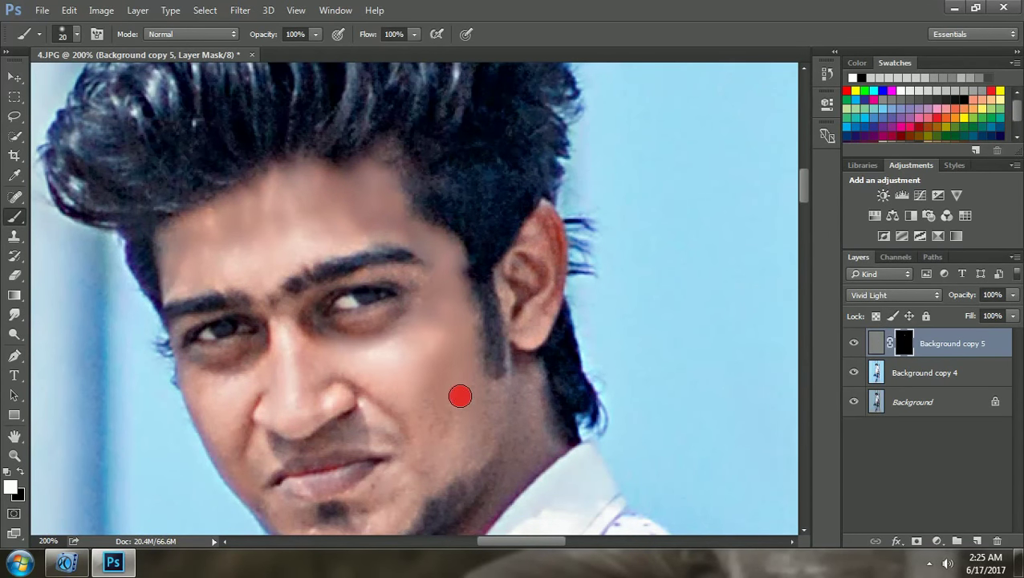
# Step: Paint white on the mask over the face, under the eye and onto the forearm
pyautogui.moveTo(457, 431); pyautogui.dragTo(498, 327)
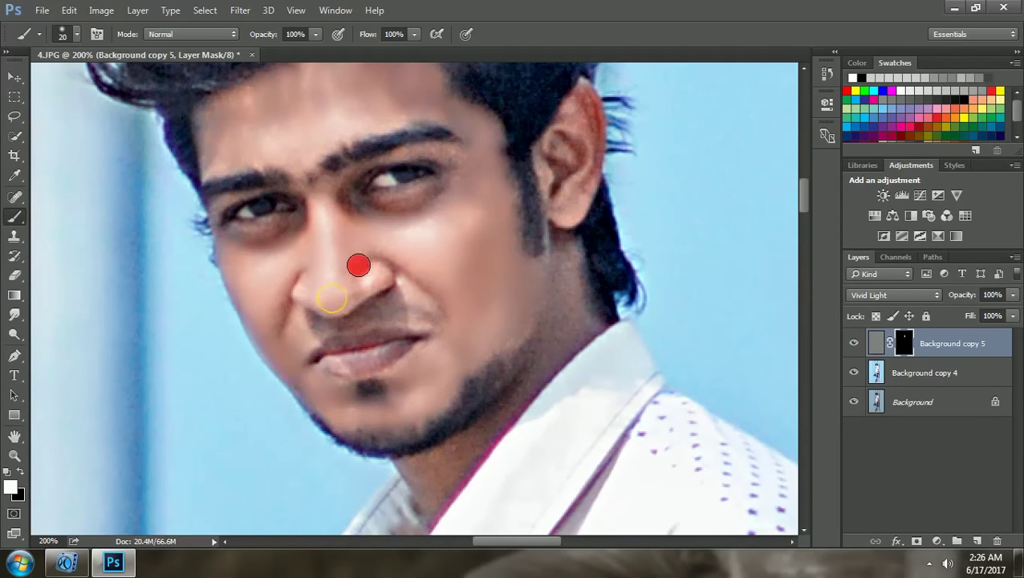
pyautogui.moveTo(471, 319); pyautogui.dragTo(408, 308)
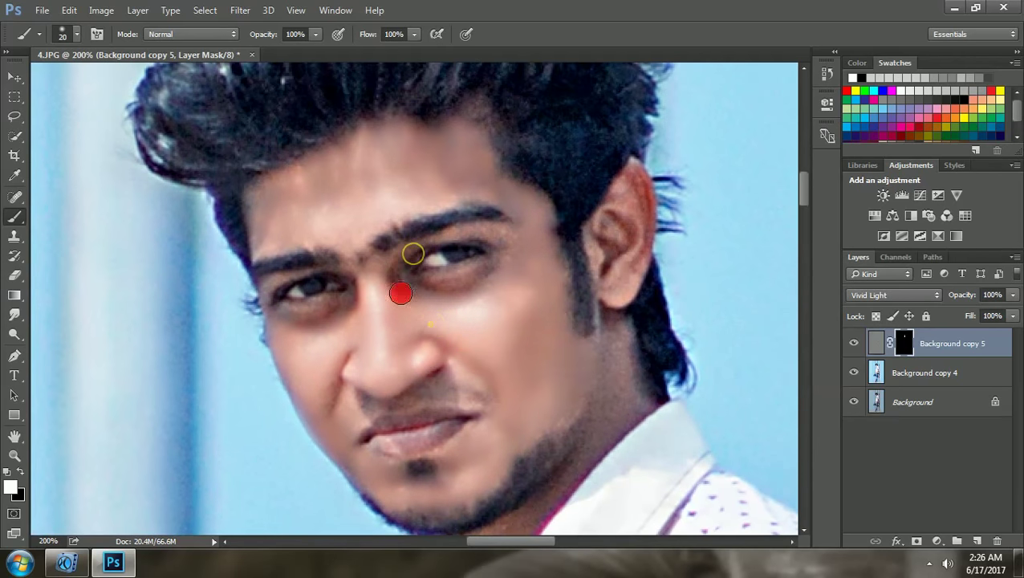
pyautogui.moveTo(479, 292); pyautogui.dragTo(476, 266)
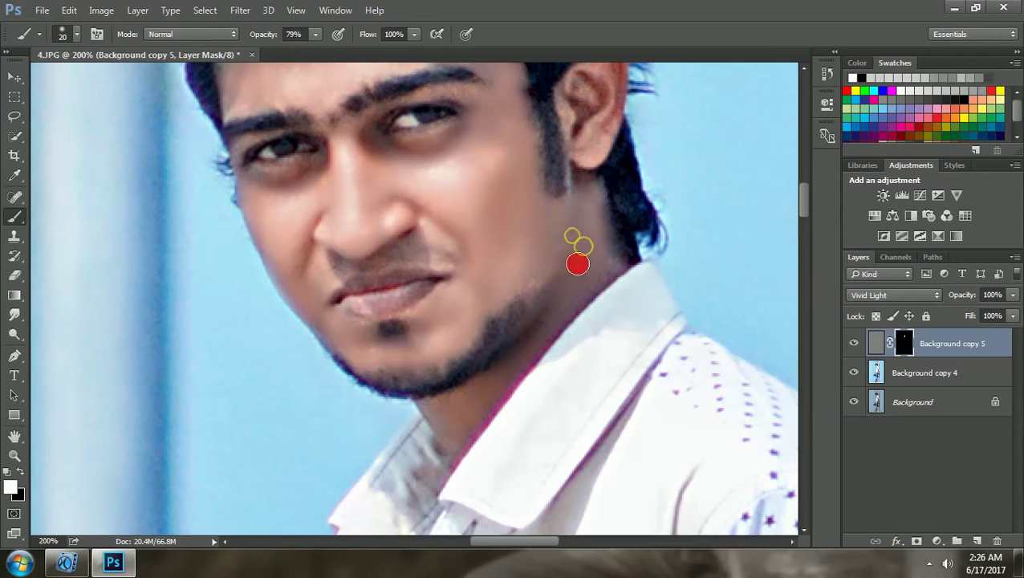
pyautogui.scroll(3, 578, 264)
pyautogui.click(454, 251)
pyautogui.scroll(-10, 672, 354)
pyautogui.hscroll(3, 585, 183)
pyautogui.moveTo(499, 343); pyautogui.dragTo(646, 134)
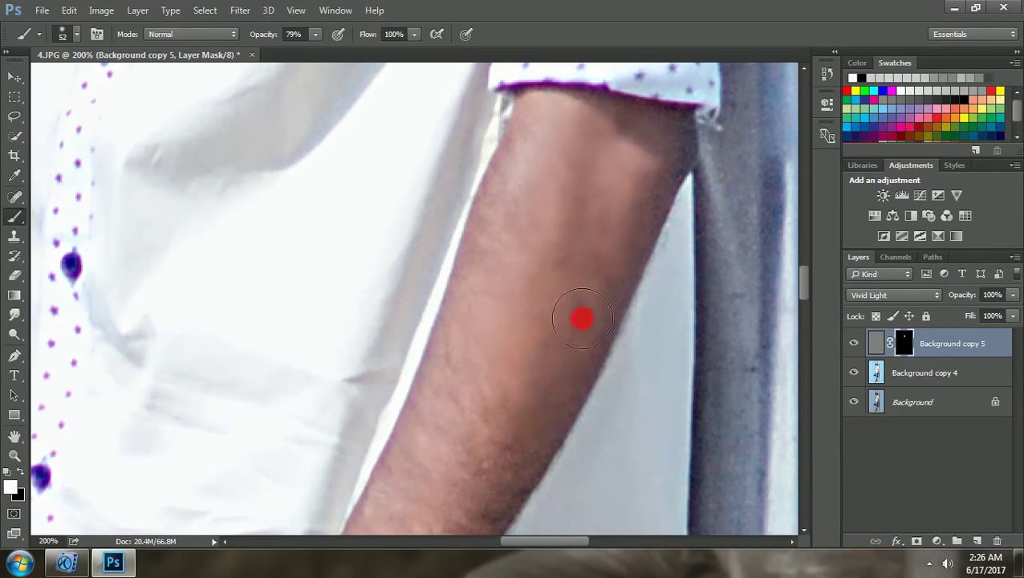
# Step: Paint the effect over the neck, then zoom out to view the whole figure
pyautogui.scroll(-3, 516, 285)
pyautogui.scroll(-3, 587, 117)
pyautogui.moveTo(442, 357); pyautogui.dragTo(450, 475)
pyautogui.hscroll(-3, 450, 434)
pyautogui.scroll(3, 331, 229)
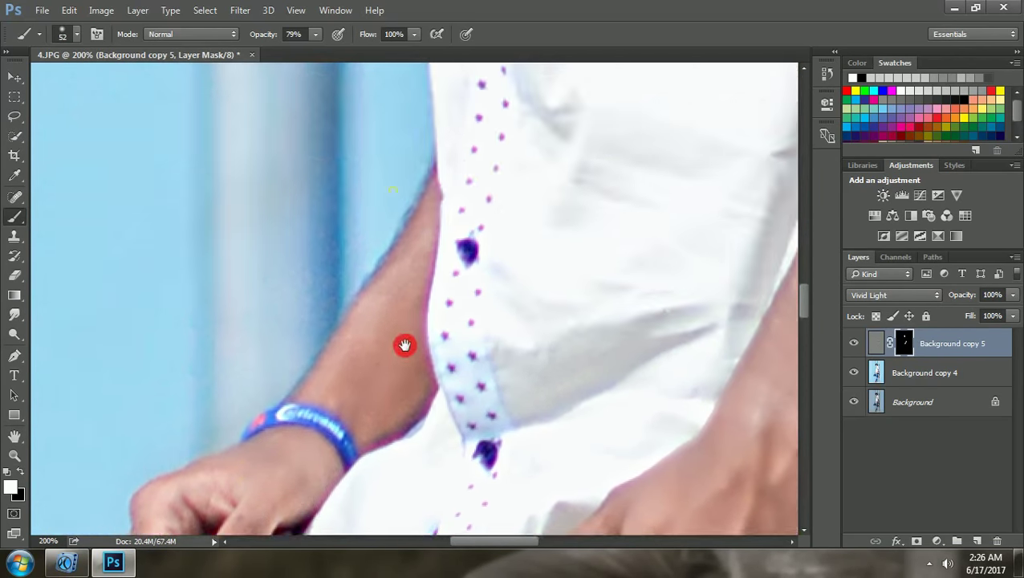
pyautogui.scroll(-3, 441, 205)
pyautogui.scroll(-3, 437, 206)
pyautogui.press('z')
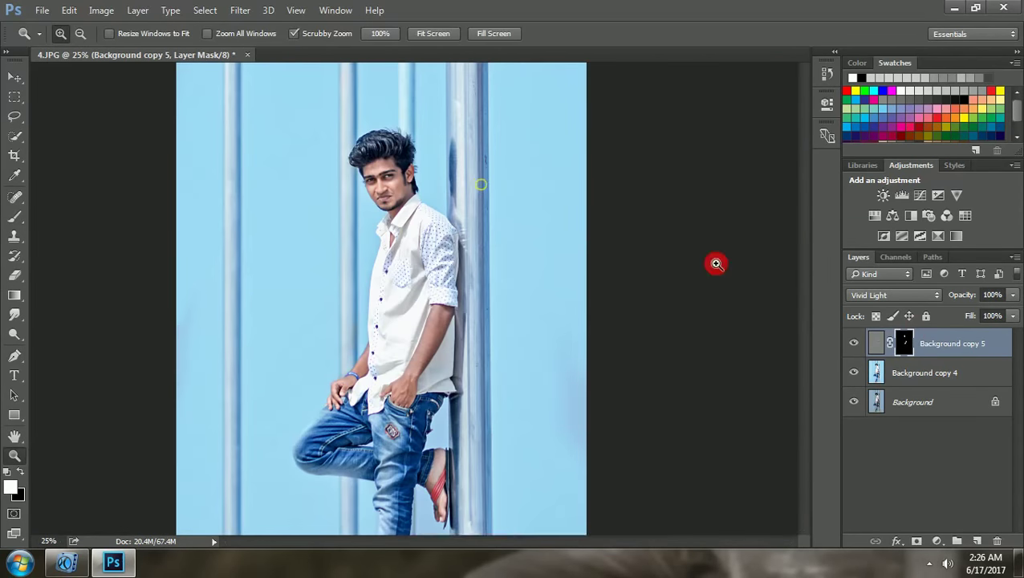
pyautogui.rightClick(985, 377)
# Step: Merge the copies and add a Camera Raw radial vignette at Exposure -0.40, Temperature -38
pyautogui.click(718, 497)
pyautogui.click(240, 9)
pyautogui.click(281, 99)
pyautogui.click(272, 42)
pyautogui.moveTo(430, 267)
pyautogui.mouseDown()
pyautogui.moveTo(509, 400)
pyautogui.moveTo(431, 343)
pyautogui.mouseUp()
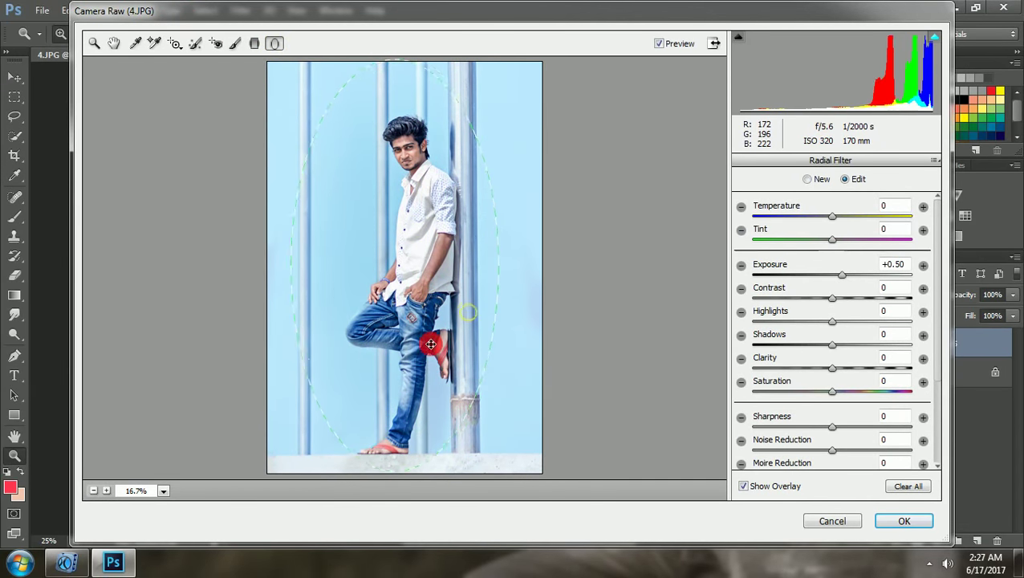
pyautogui.moveTo(861, 258); pyautogui.dragTo(826, 273)
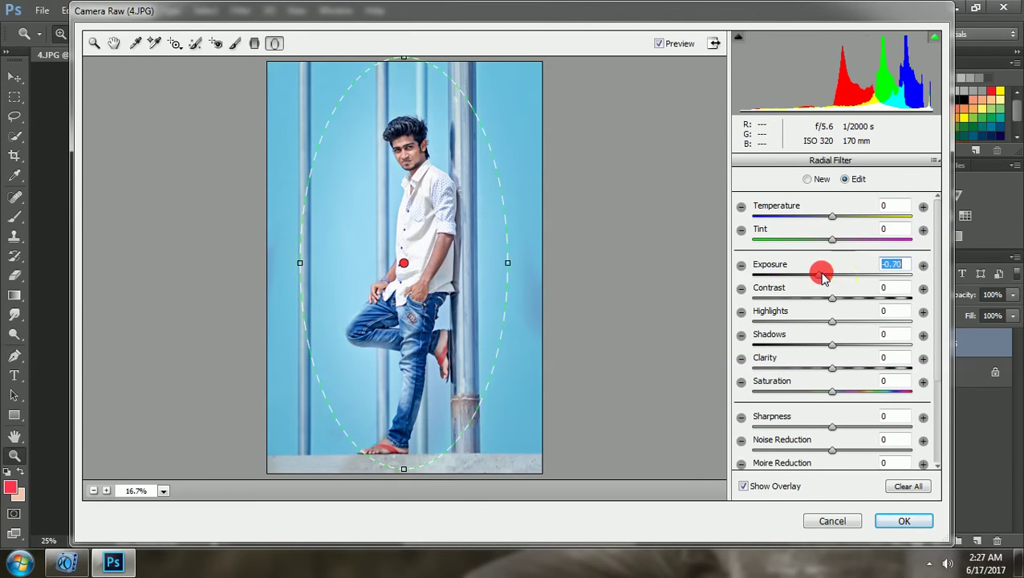
pyautogui.moveTo(832, 215); pyautogui.dragTo(806, 213)
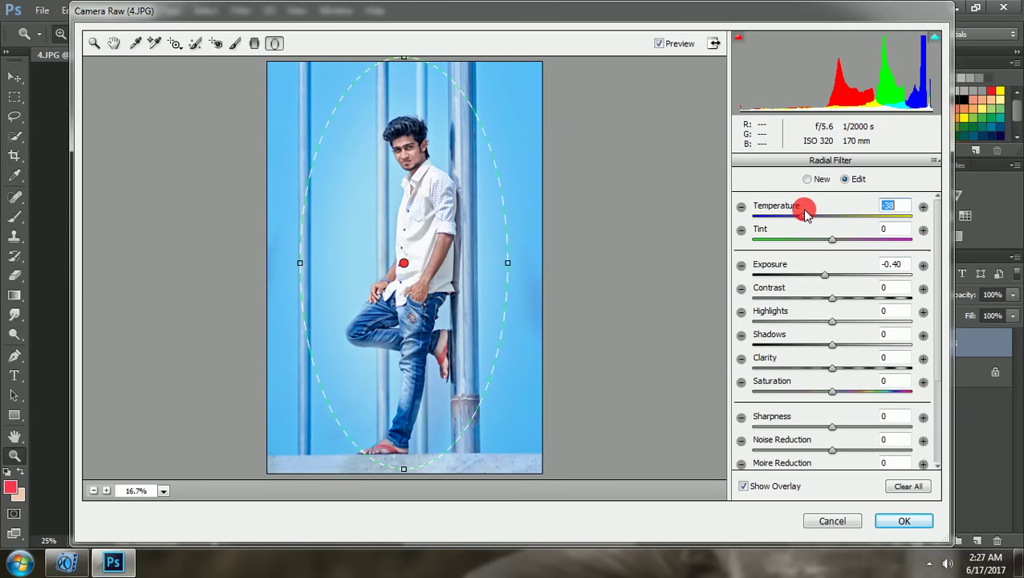
pyautogui.click(907, 520)
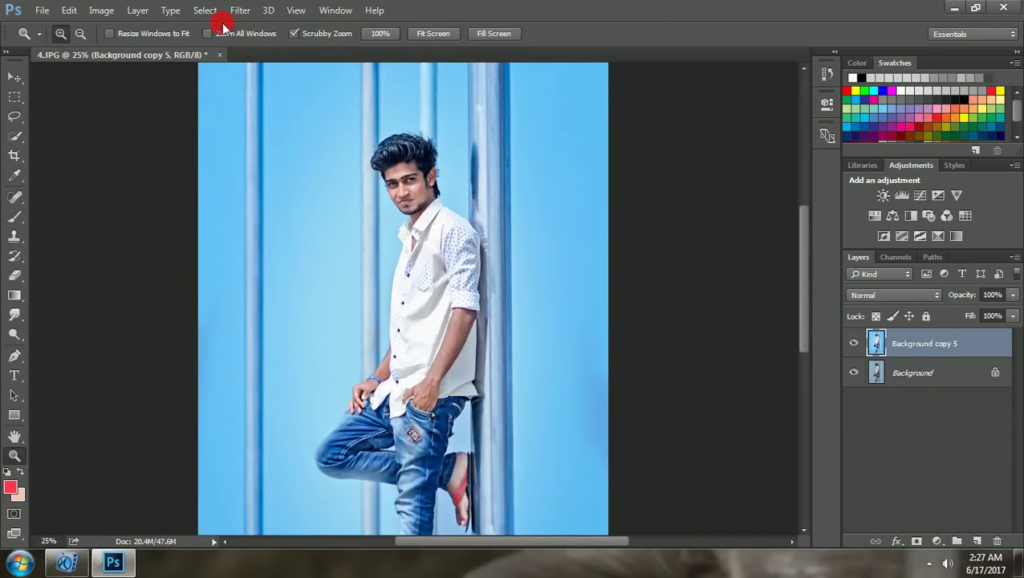
# Step: Rerun Camera Raw with Highlights -7, Shadows +8 and Whites +8
pyautogui.click(241, 10)
pyautogui.click(291, 101)
pyautogui.moveTo(832, 235)
pyautogui.mouseDown()
pyautogui.moveTo(823, 233)
pyautogui.moveTo(842, 233)
pyautogui.moveTo(831, 234)
pyautogui.mouseUp()
pyautogui.moveTo(834, 353)
pyautogui.mouseDown()
pyautogui.moveTo(807, 350)
pyautogui.moveTo(829, 355)
pyautogui.moveTo(839, 377)
pyautogui.mouseUp()
pyautogui.moveTo(832, 400); pyautogui.dragTo(843, 401)
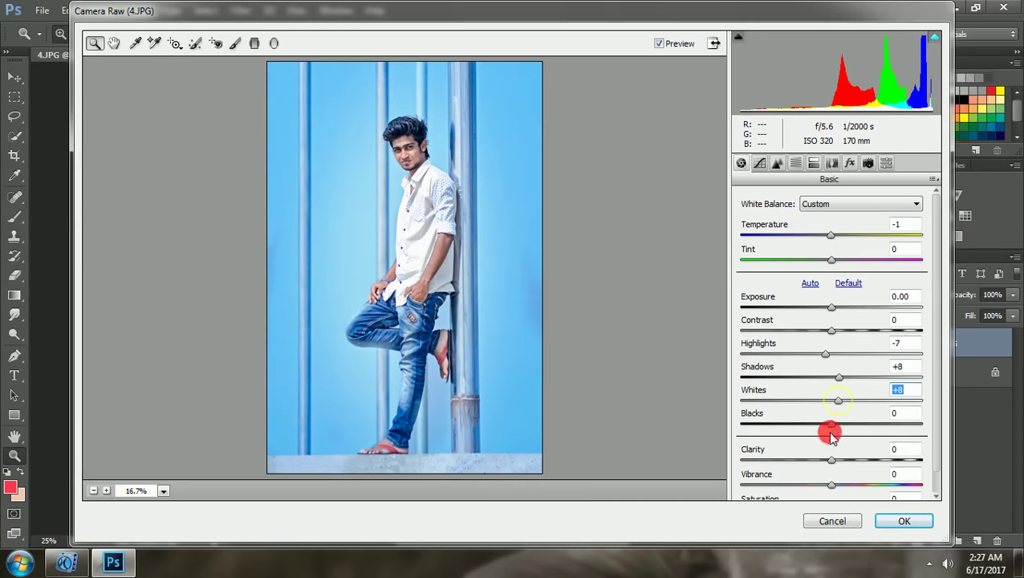
pyautogui.click(919, 520)
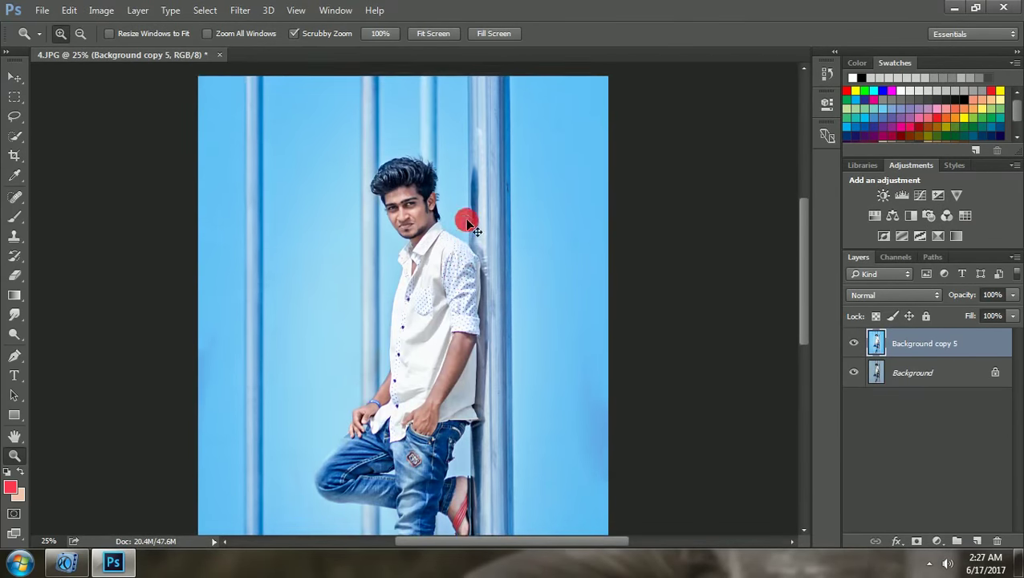
# Step: Brighten the photo with Levels at white input 250
pyautogui.keyDown('alt'); pyautogui.click(445, 211); pyautogui.keyUp('alt')
pyautogui.click(475, 281)
pyautogui.click(101, 10)
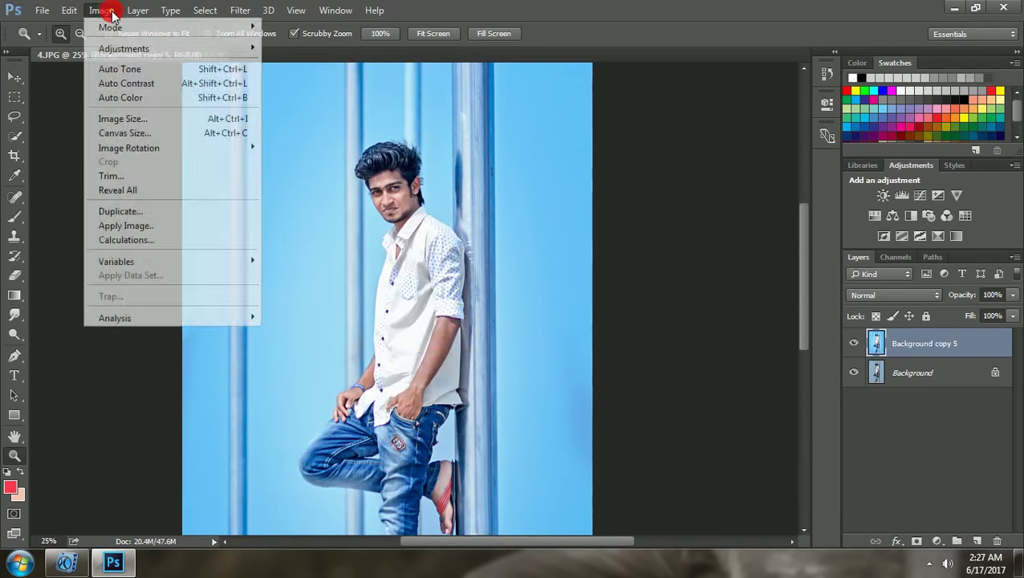
pyautogui.click(322, 65)
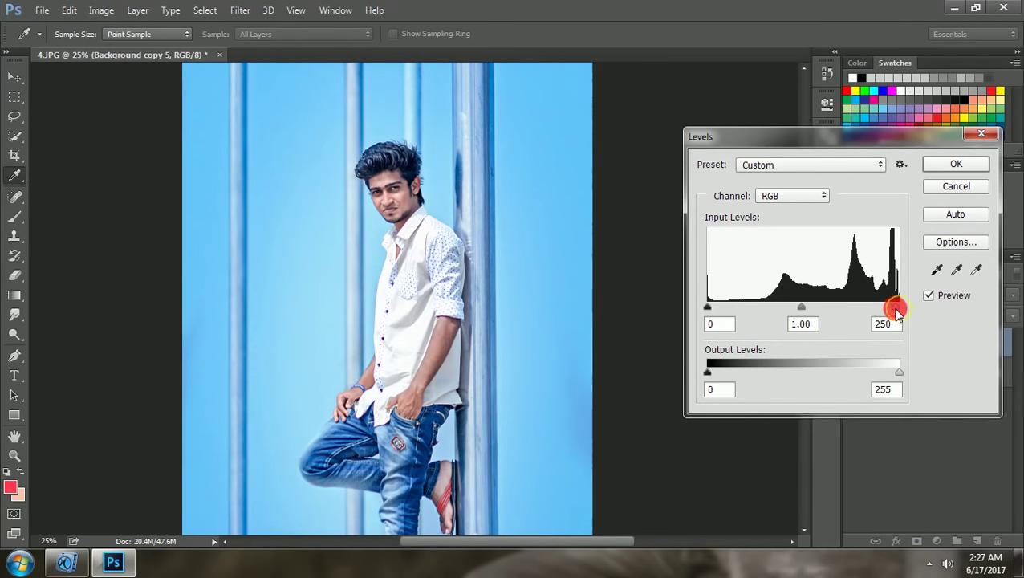
pyautogui.click(956, 164)
# Step: Dodge the face, chest, hand and shirt lighter with a 164 px brush
pyautogui.click(482, 176)
pyautogui.click(13, 334)
pyautogui.rightClick(468, 140)
pyautogui.moveTo(468, 143); pyautogui.dragTo(503, 144)
pyautogui.moveTo(384, 467); pyautogui.dragTo(400, 448)
pyautogui.moveTo(407, 277); pyautogui.dragTo(380, 222)
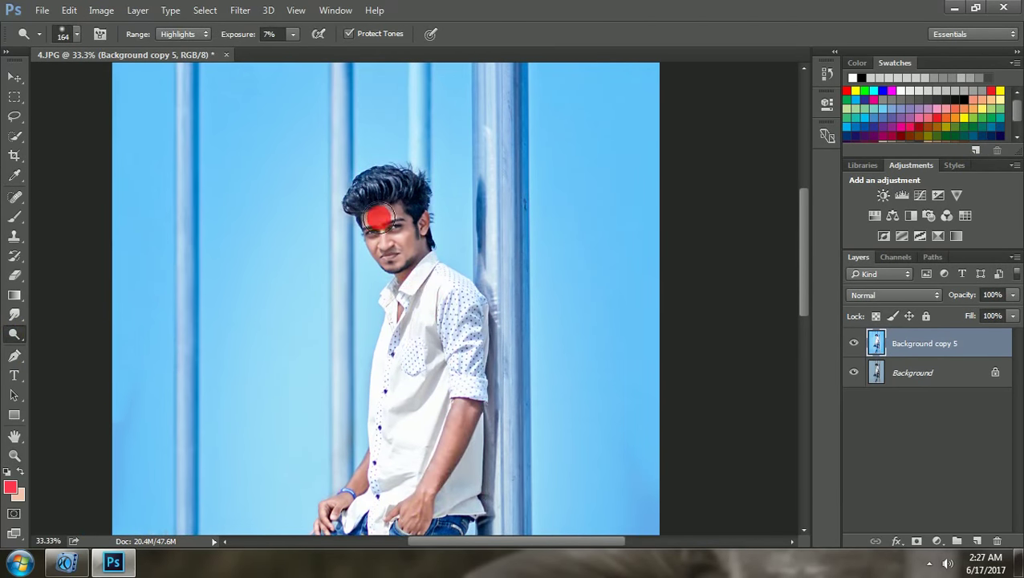
pyautogui.scroll(-5, 417, 241)
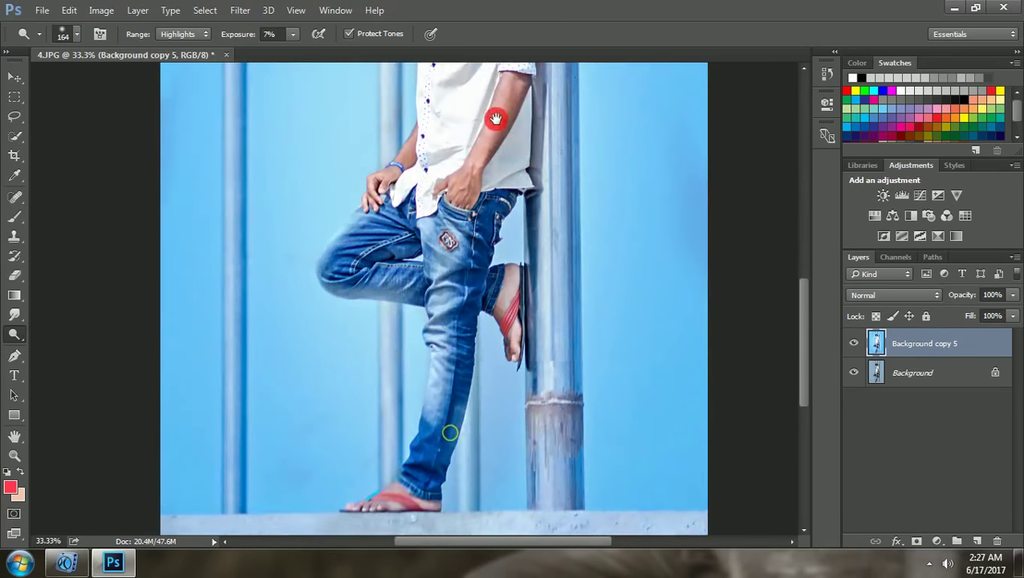
pyautogui.press('z')
pyautogui.scroll(-2, 512, 217)
pyautogui.scroll(1, 506, 221)
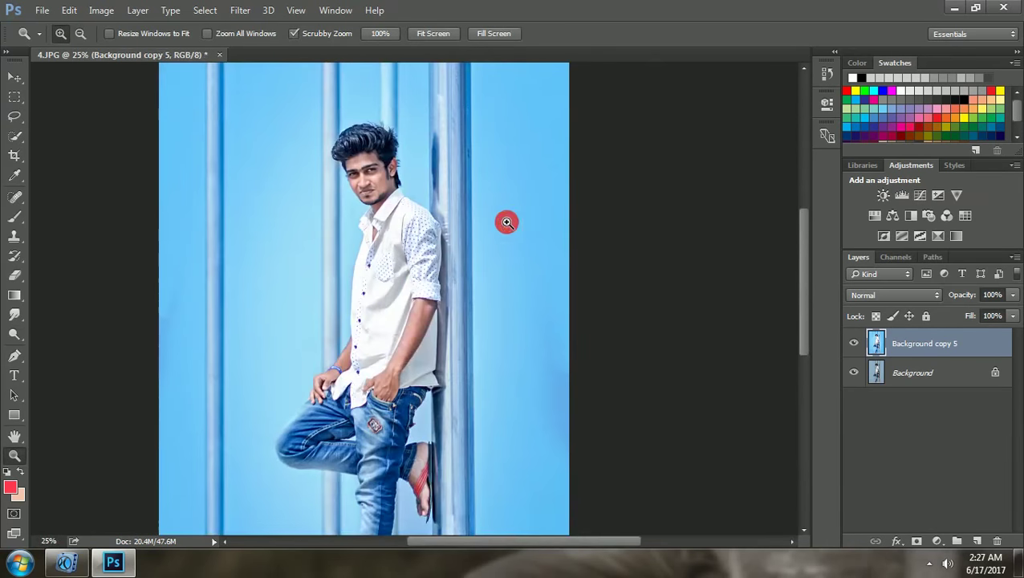
# Step: Apply a slight Exposure reduction of -0.05 to the image
pyautogui.click(101, 10)
pyautogui.moveTo(124, 48)
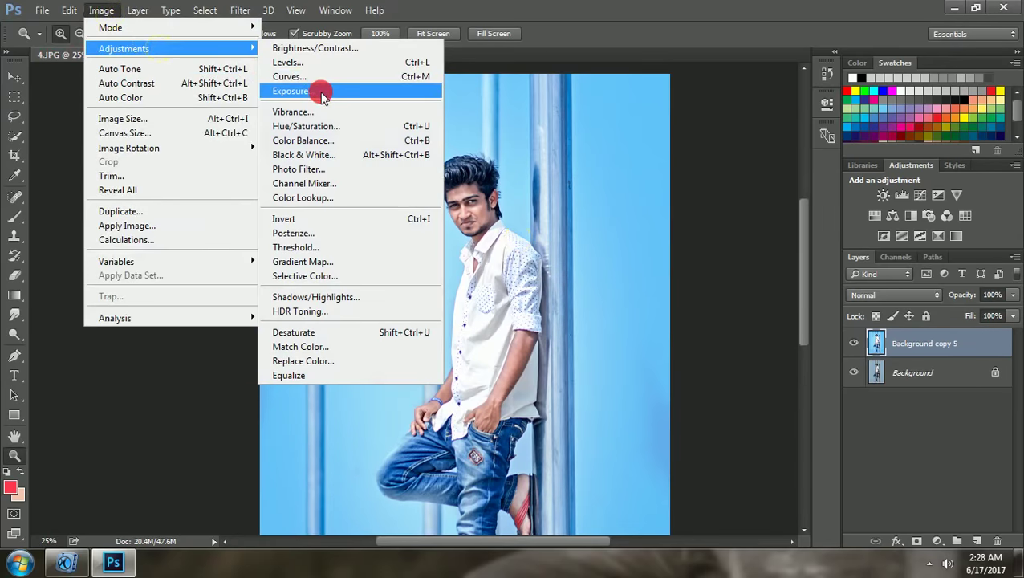
pyautogui.click(317, 93)
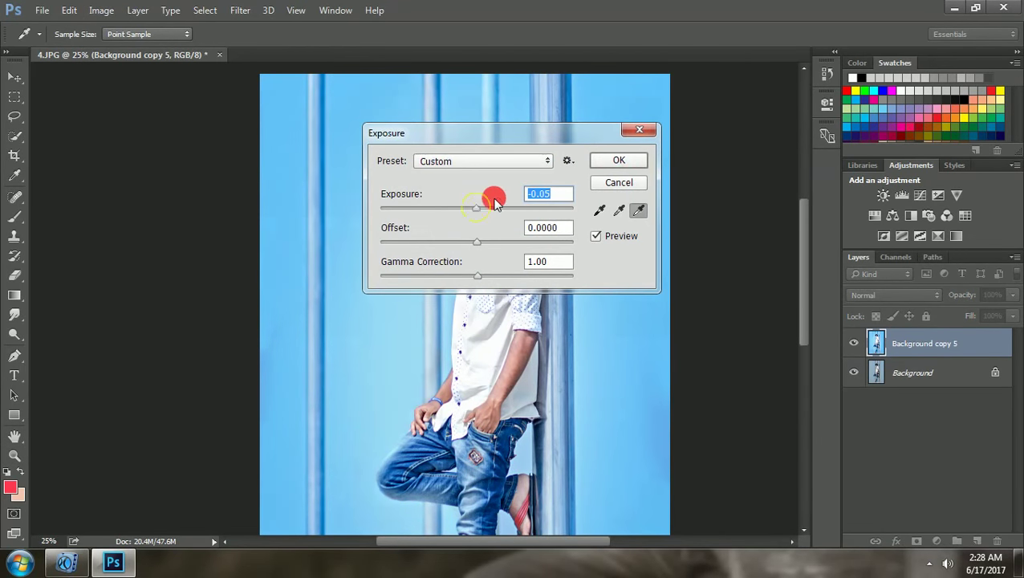
pyautogui.click(619, 160)
pyautogui.press('super+d')
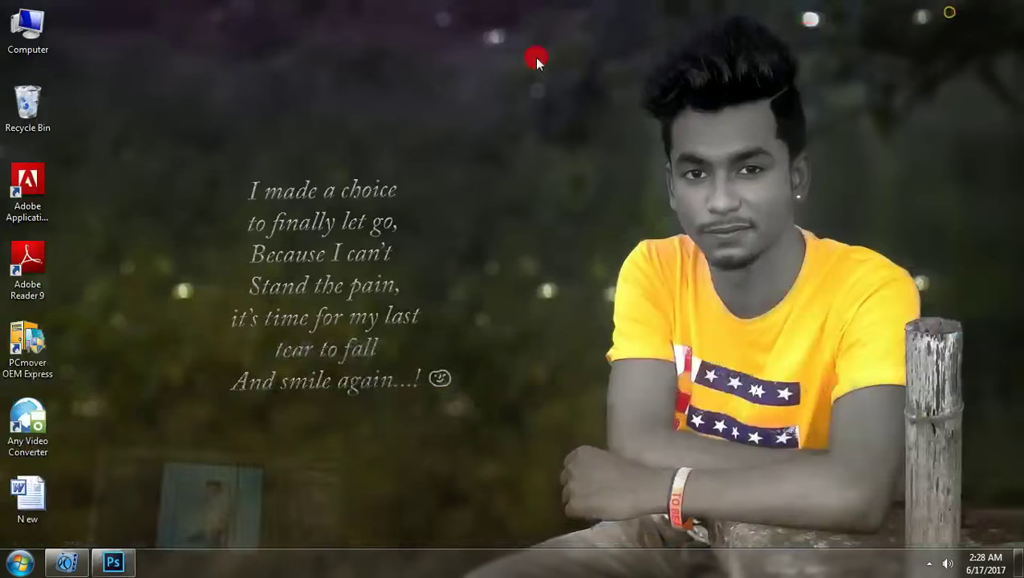
# Step: Browse Computer to the F: > Help > Logo folder
pyautogui.rightClick(27, 23)
pyautogui.click(40, 48)
pyautogui.doubleClick(777, 122)
pyautogui.doubleClick(332, 108)
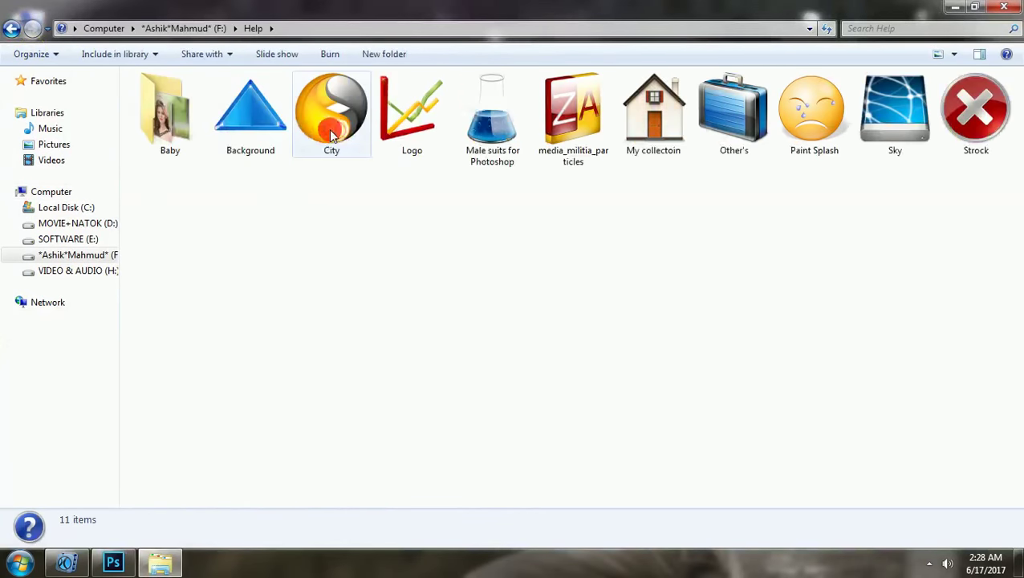
pyautogui.doubleClick(415, 141)
pyautogui.doubleClick(270, 146)
# Step: Drag MY LOGO 2016 onto the canvas and scale it into the top-left corner
pyautogui.moveTo(354, 119)
pyautogui.mouseDown()
pyautogui.moveTo(148, 445)
pyautogui.moveTo(136, 569)
pyautogui.moveTo(457, 286)
pyautogui.moveTo(354, 134)
pyautogui.mouseUp()
pyautogui.moveTo(510, 225)
pyautogui.mouseDown()
pyautogui.moveTo(556, 246)
pyautogui.moveTo(464, 171)
pyautogui.mouseUp()
pyautogui.press('Return')
pyautogui.press('z')
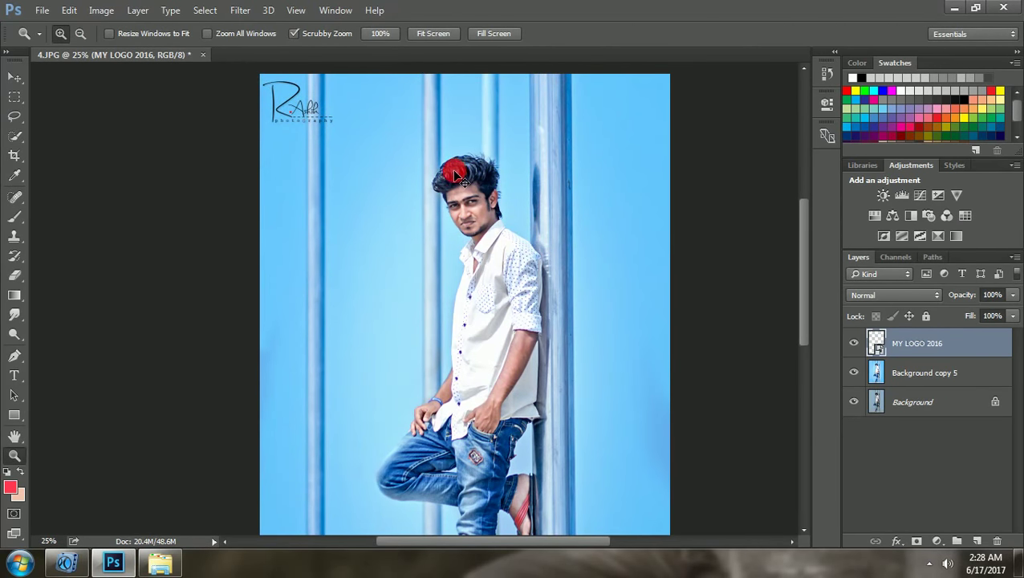
# Step: Duplicate the logo layer and place the Untitled-1 signature small in the bottom-right corner
pyautogui.moveTo(944, 345); pyautogui.dragTo(977, 540)
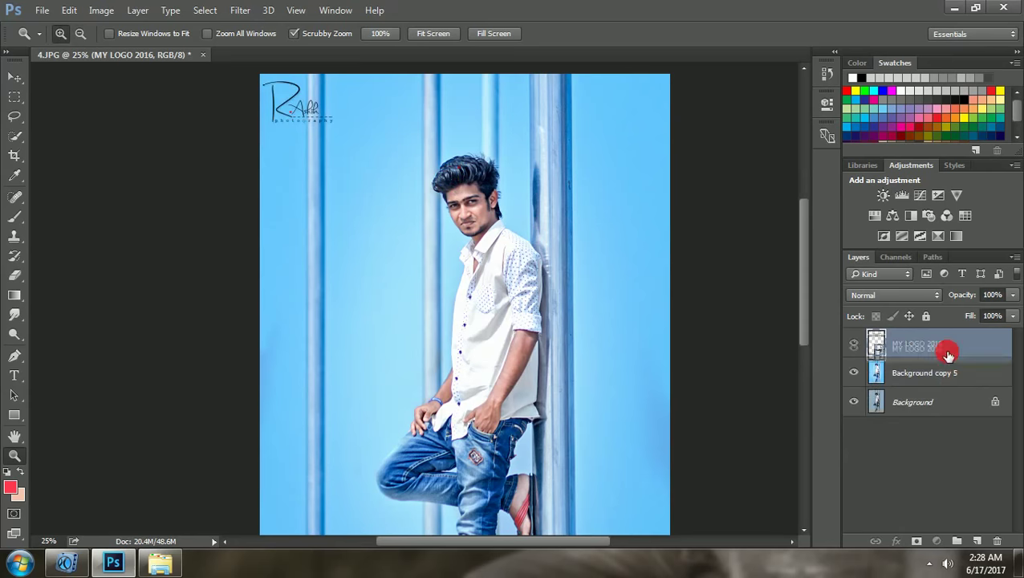
pyautogui.click(954, 7)
pyautogui.moveTo(492, 103)
pyautogui.mouseDown()
pyautogui.moveTo(538, 269)
pyautogui.moveTo(665, 204)
pyautogui.moveTo(471, 89)
pyautogui.moveTo(571, 384)
pyautogui.mouseUp()
pyautogui.moveTo(594, 424)
pyautogui.mouseDown()
pyautogui.moveTo(554, 418)
pyautogui.moveTo(523, 394)
pyautogui.moveTo(668, 474)
pyautogui.moveTo(727, 477)
pyautogui.mouseUp()
pyautogui.press('Return')
pyautogui.click(12, 77)
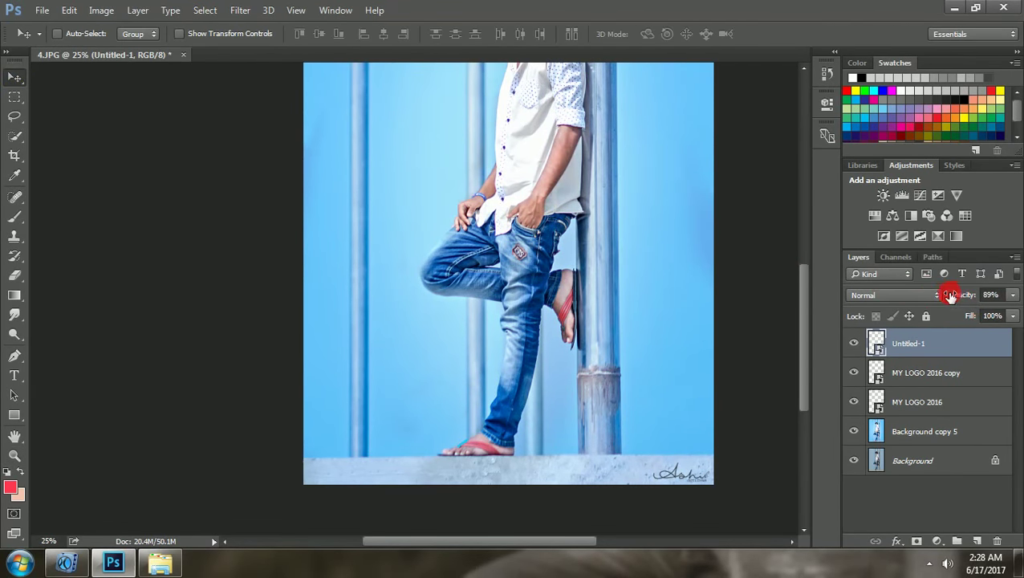
pyautogui.hotkey('ctrl', '-')
# Step: Merge the layers from Untitled-1 down to Background copy 5 into one layer
pyautogui.keyDown('shift'); pyautogui.click(925, 373); pyautogui.keyUp('shift')
pyautogui.keyDown('shift'); pyautogui.click(925, 401); pyautogui.keyUp('shift')
pyautogui.keyDown('shift'); pyautogui.click(926, 431); pyautogui.keyUp('shift')
pyautogui.rightClick(927, 431)
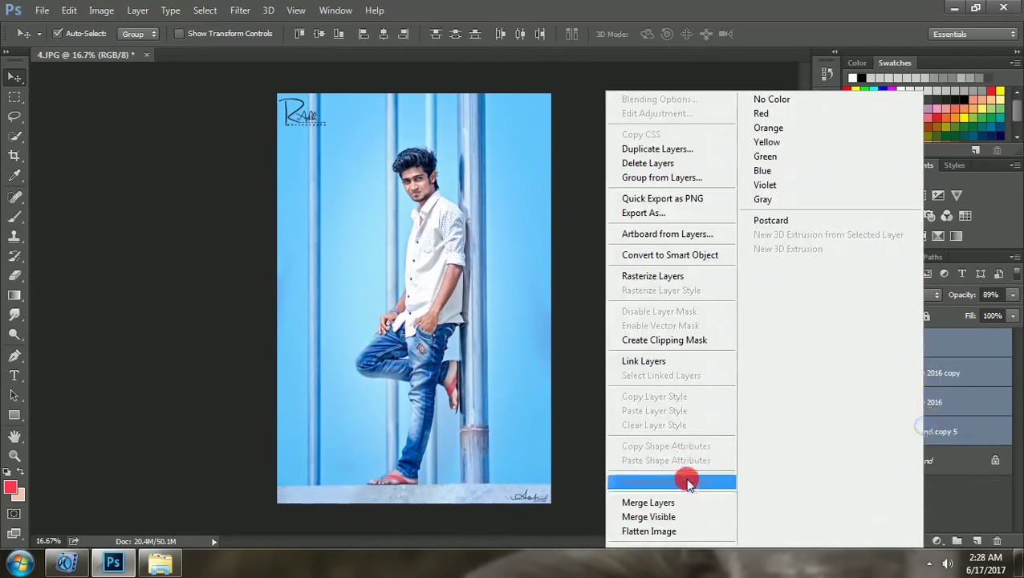
pyautogui.click(695, 460)
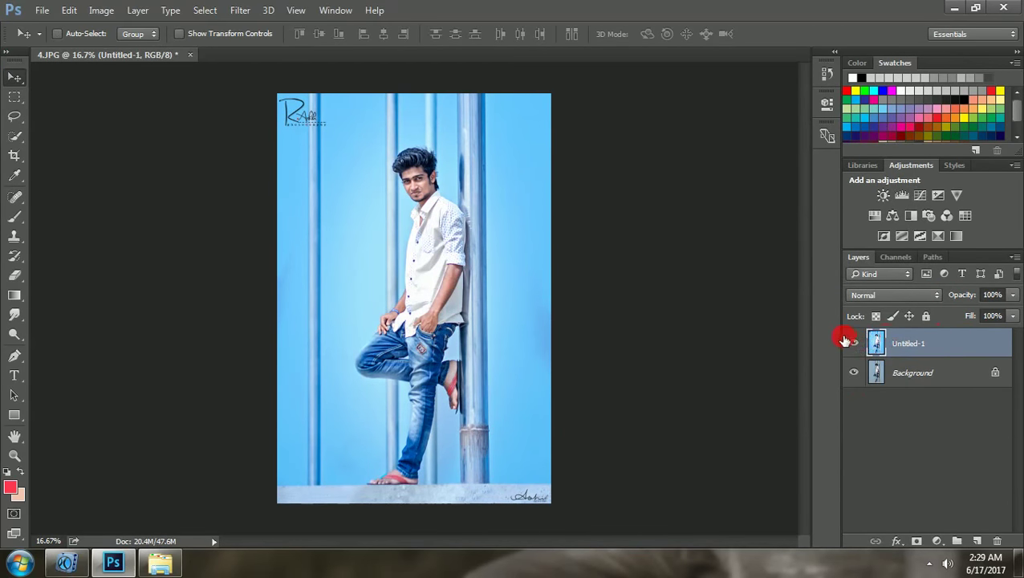
# Step: Toggle the merged layer's visibility repeatedly to compare before and after at 25% zoom
pyautogui.click(848, 341)
pyautogui.click(847, 341)
pyautogui.click(847, 341)
pyautogui.click(848, 342)
pyautogui.click(847, 341)
pyautogui.click(847, 341)
pyautogui.click(848, 340)
pyautogui.click(848, 340)
pyautogui.click(847, 341)
pyautogui.click(848, 340)
pyautogui.click(844, 338)
pyautogui.click(845, 337)
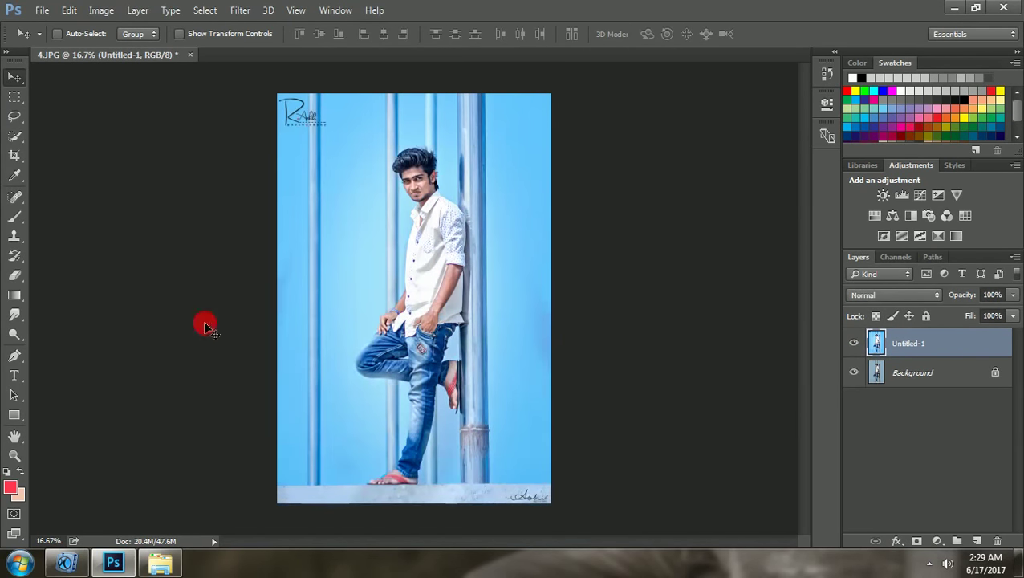
pyautogui.click(14, 455)
pyautogui.click(114, 438)
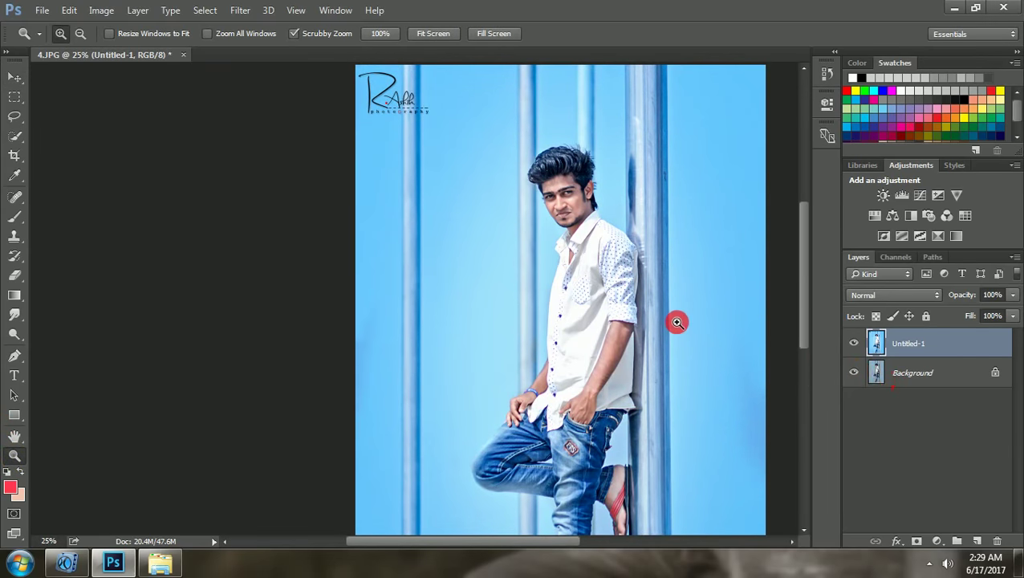